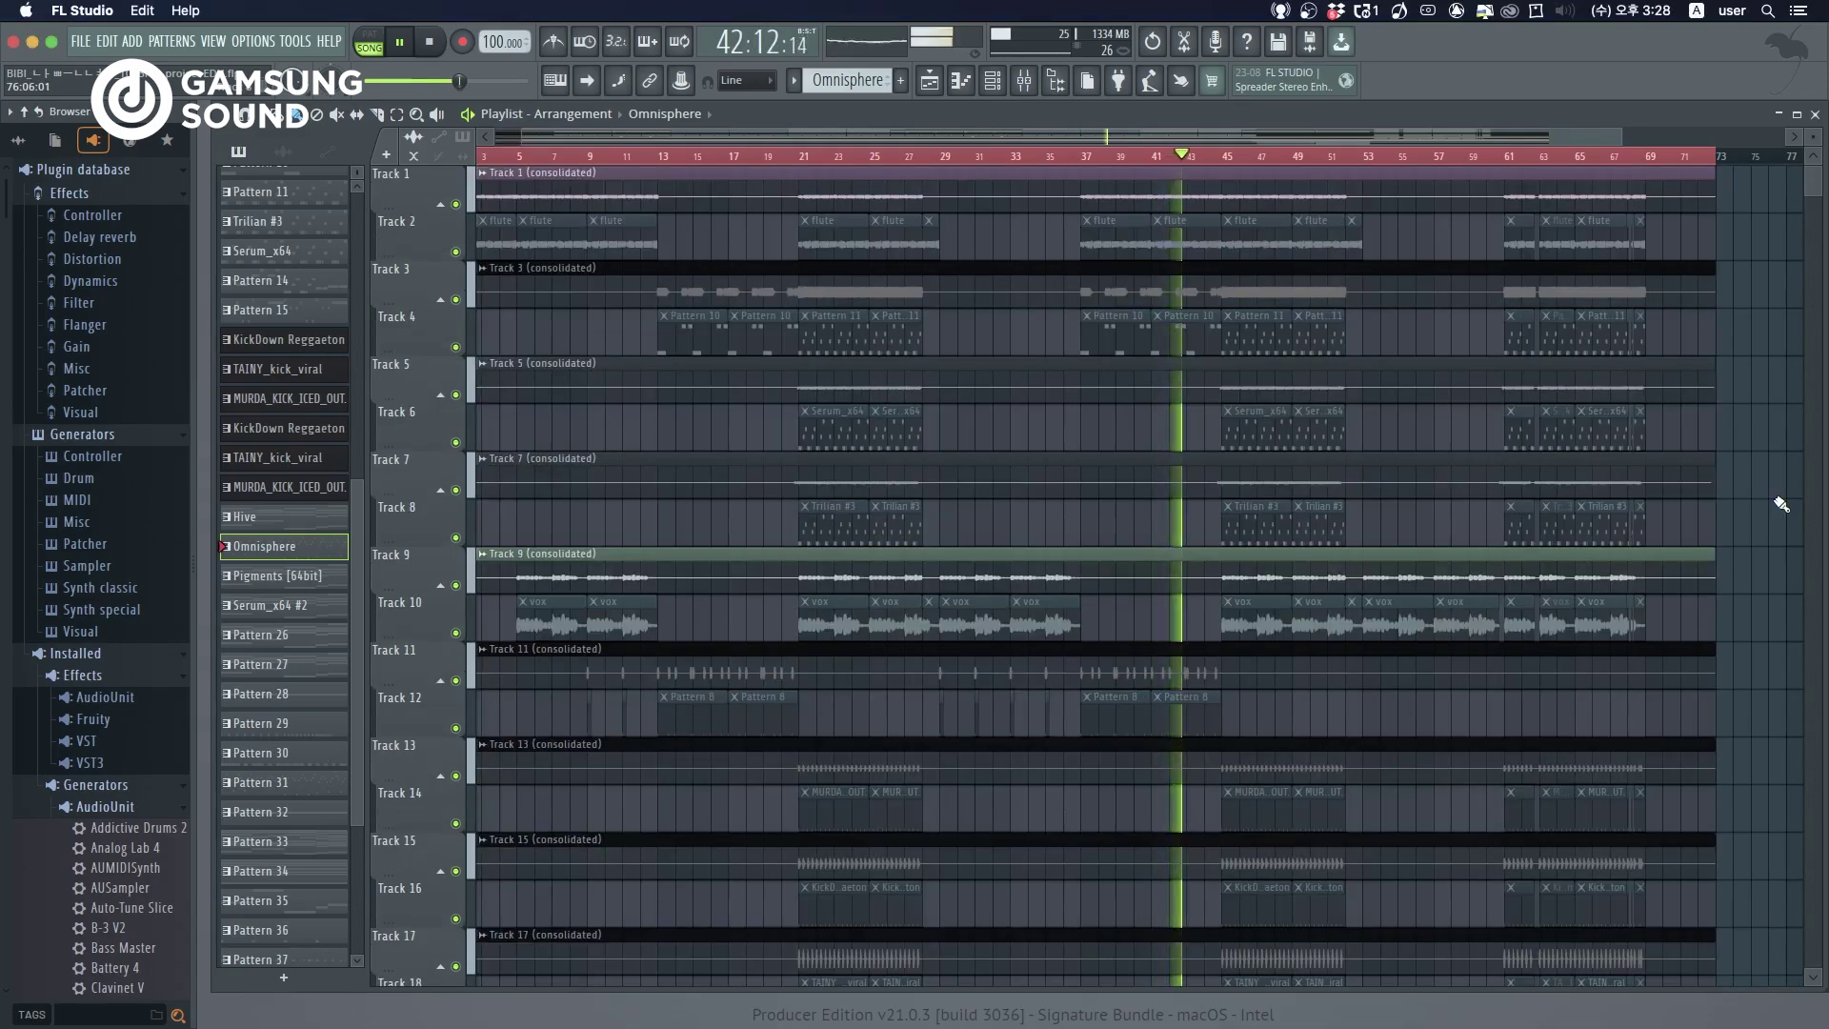
# Step: Look over the whole playlist arrangement during playback, from Track 1 down to the transition and synth tracks
pyautogui.scroll(-4, 1822, 381)
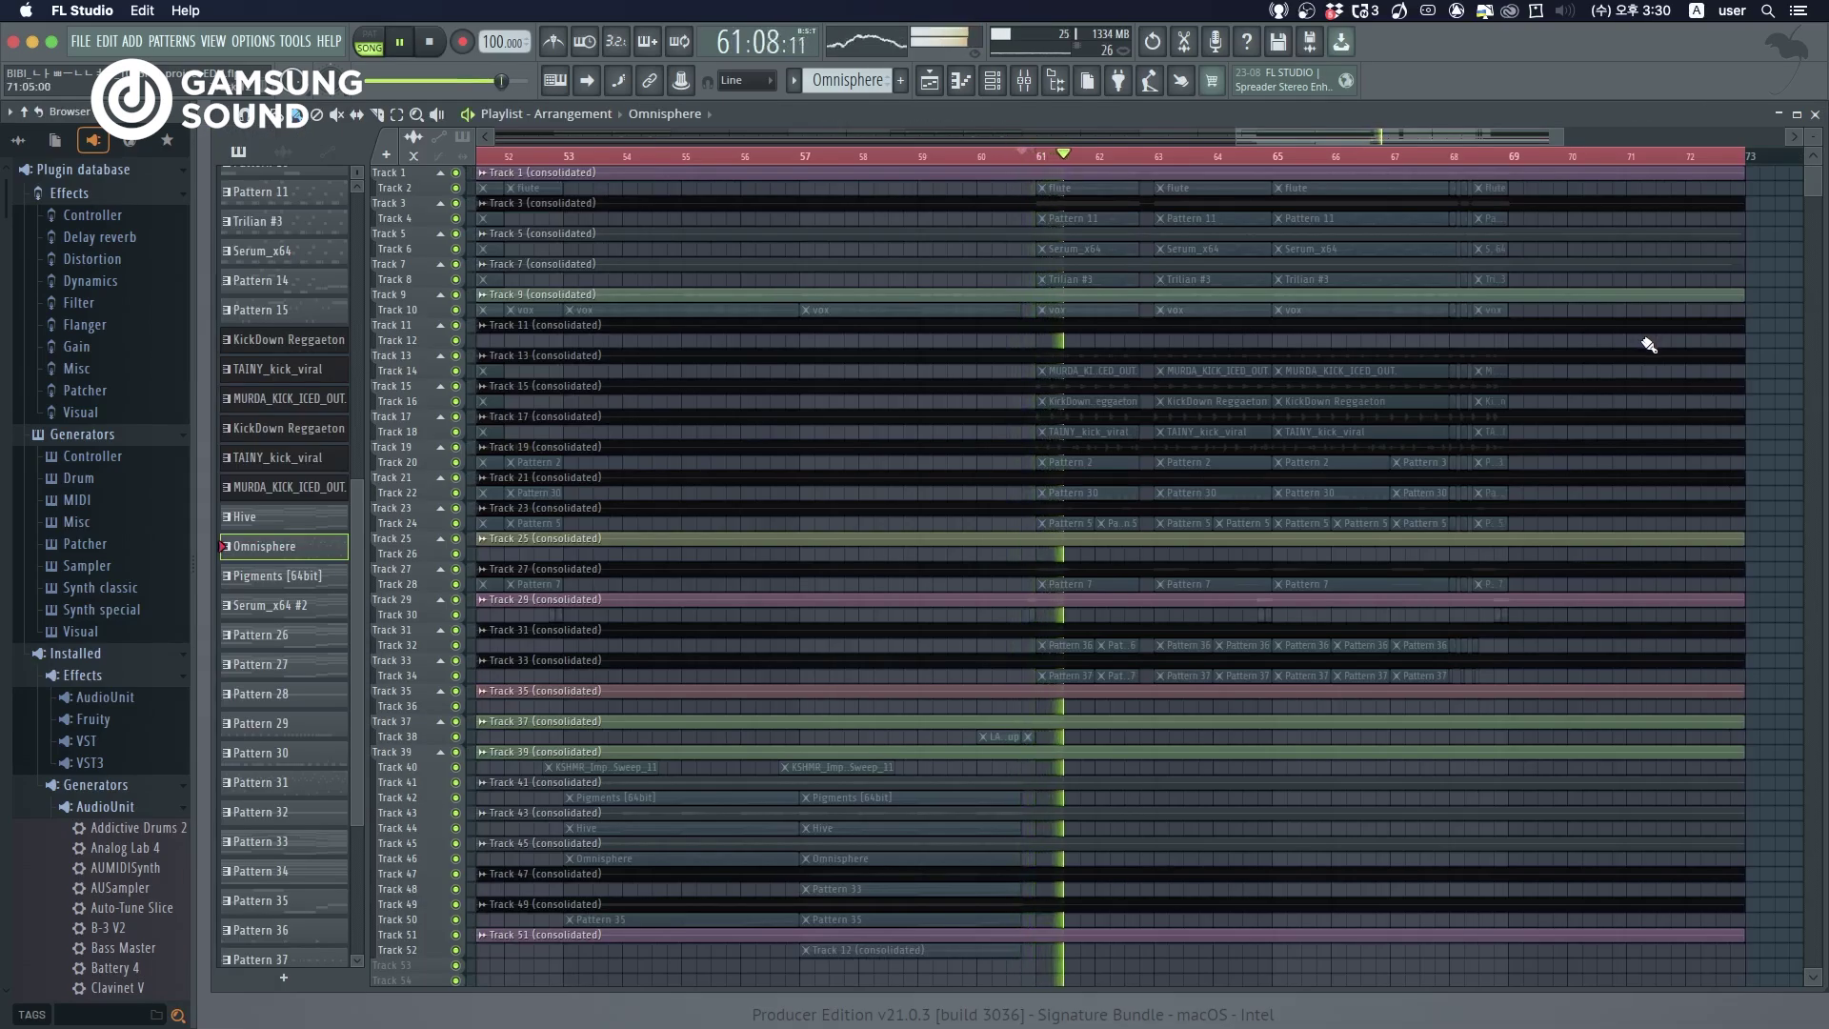
pyautogui.scroll(3, 1649, 345)
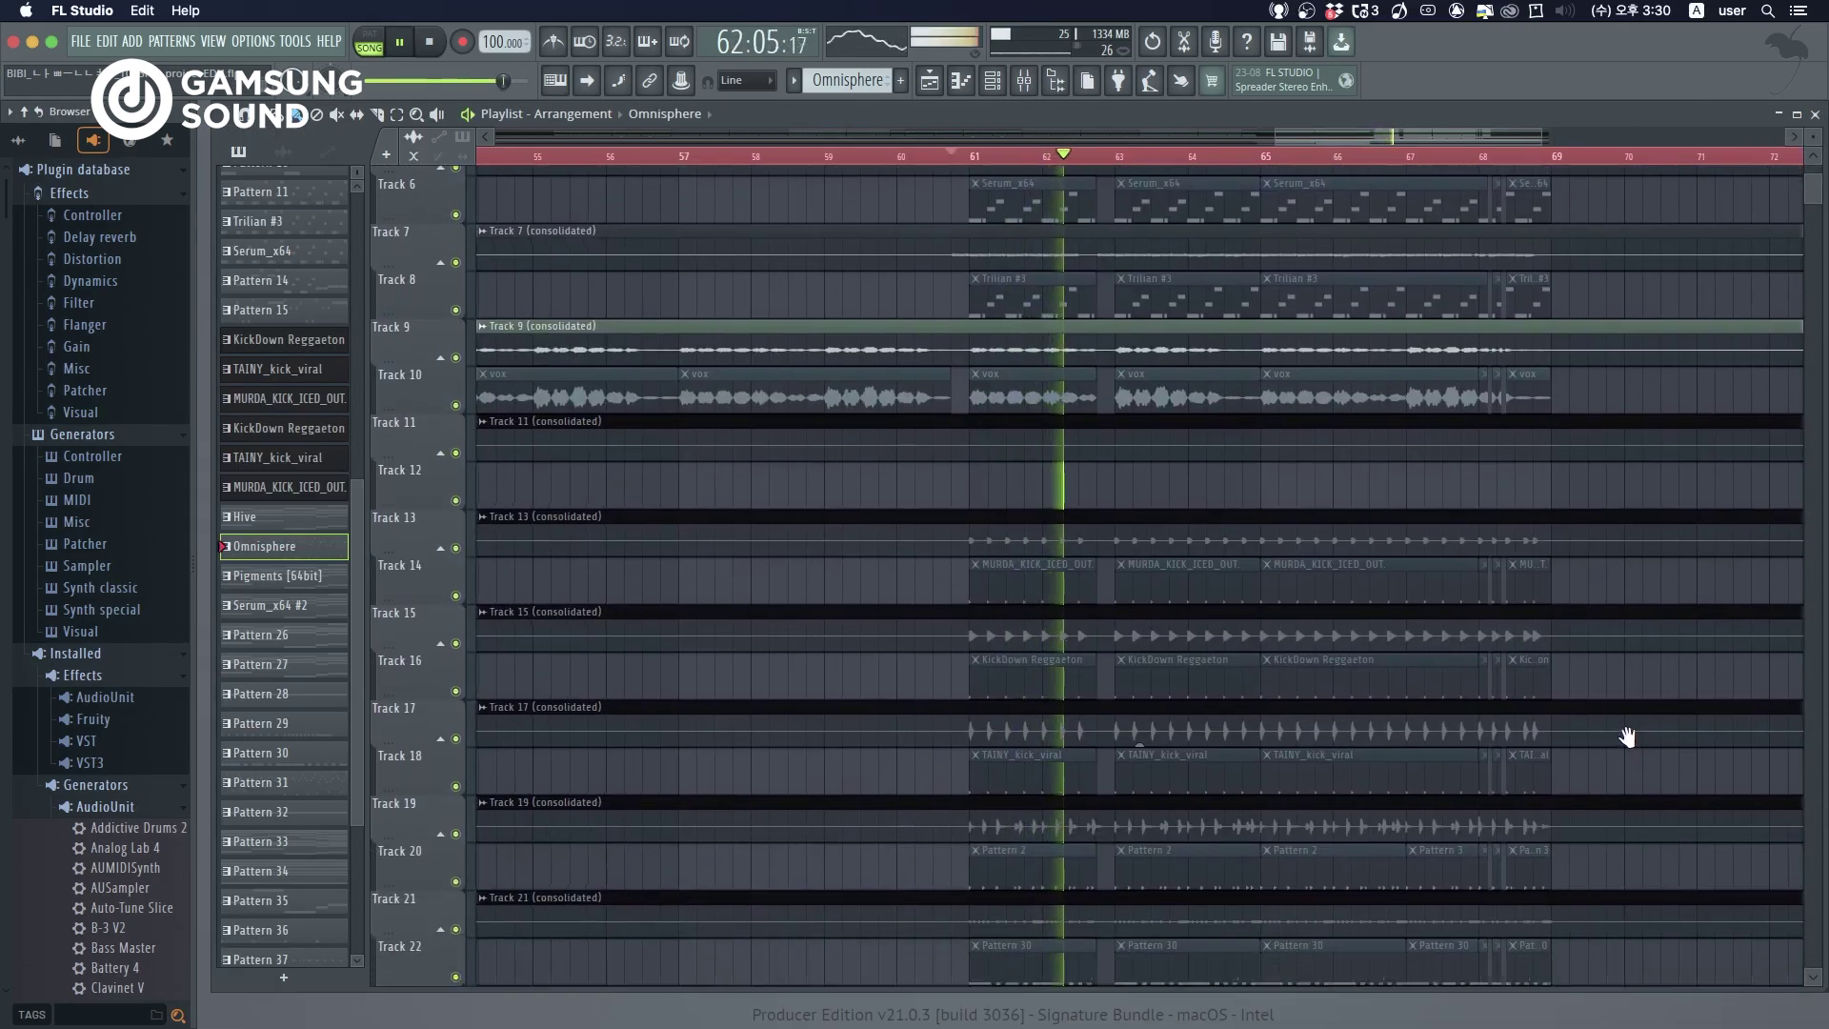
pyautogui.moveTo(1627, 737); pyautogui.dragTo(1598, 148)
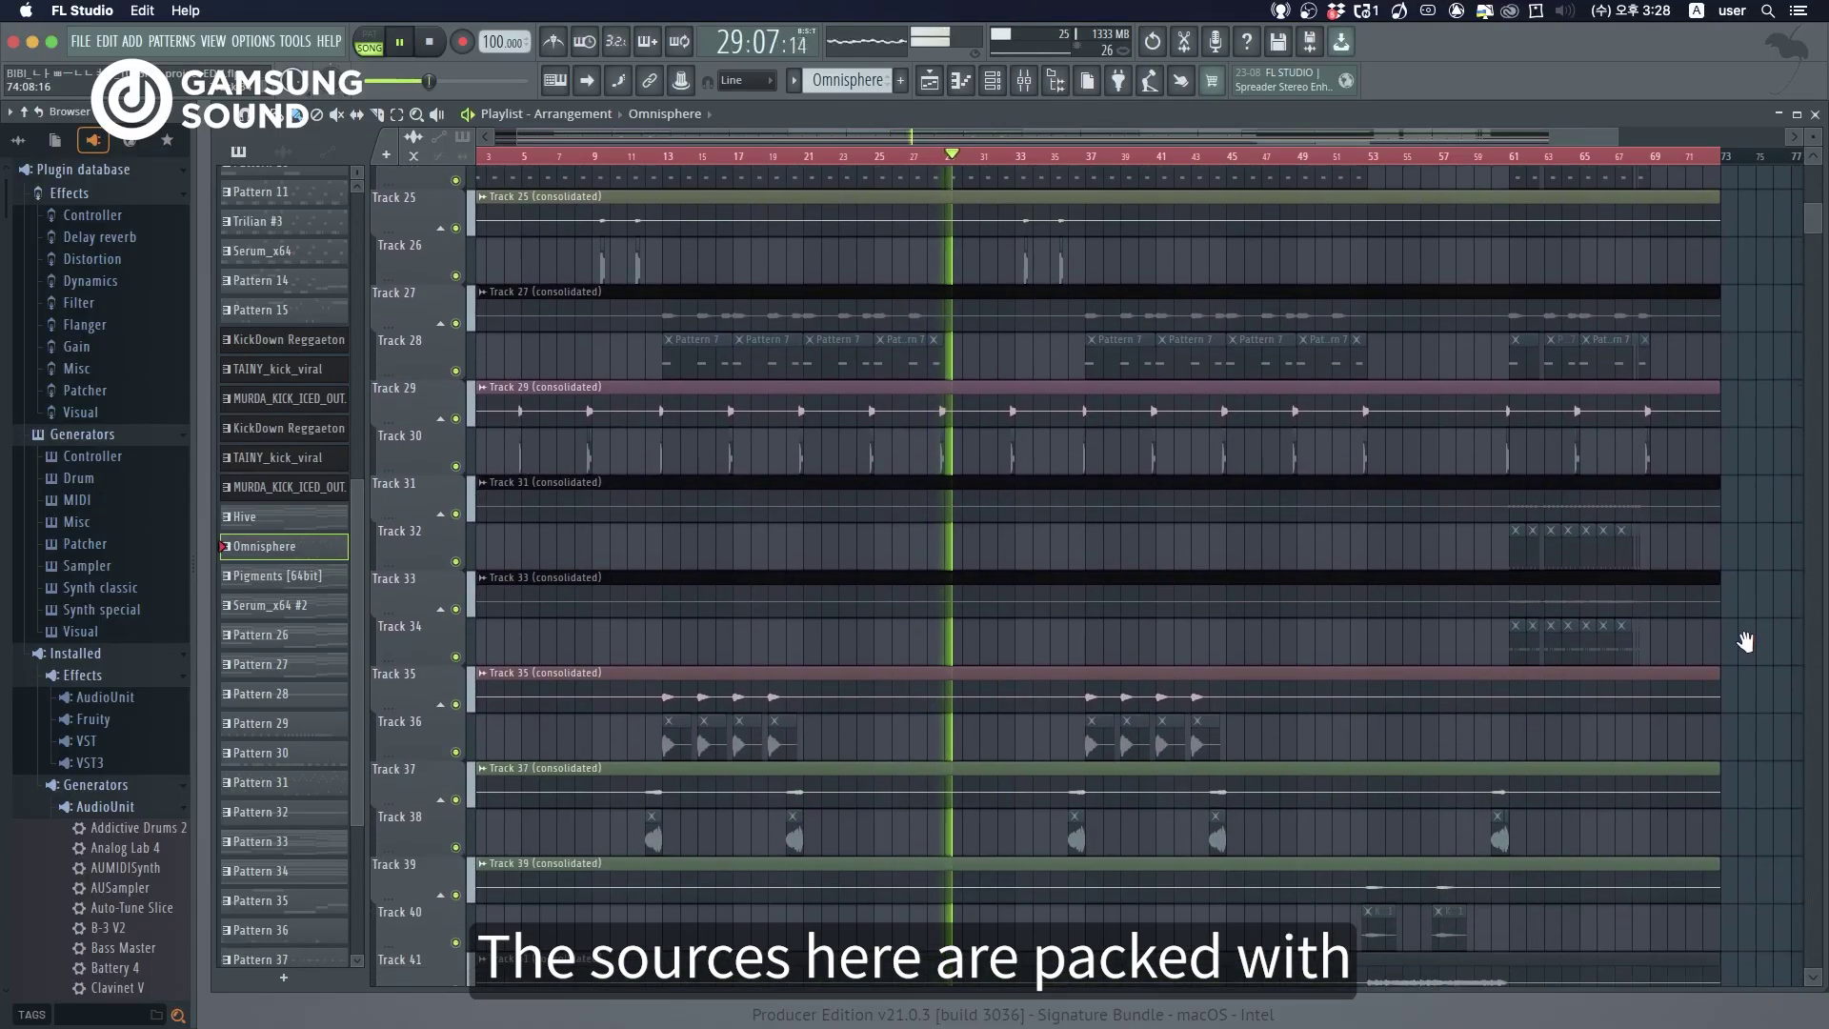
pyautogui.moveTo(1745, 640); pyautogui.dragTo(1751, 445)
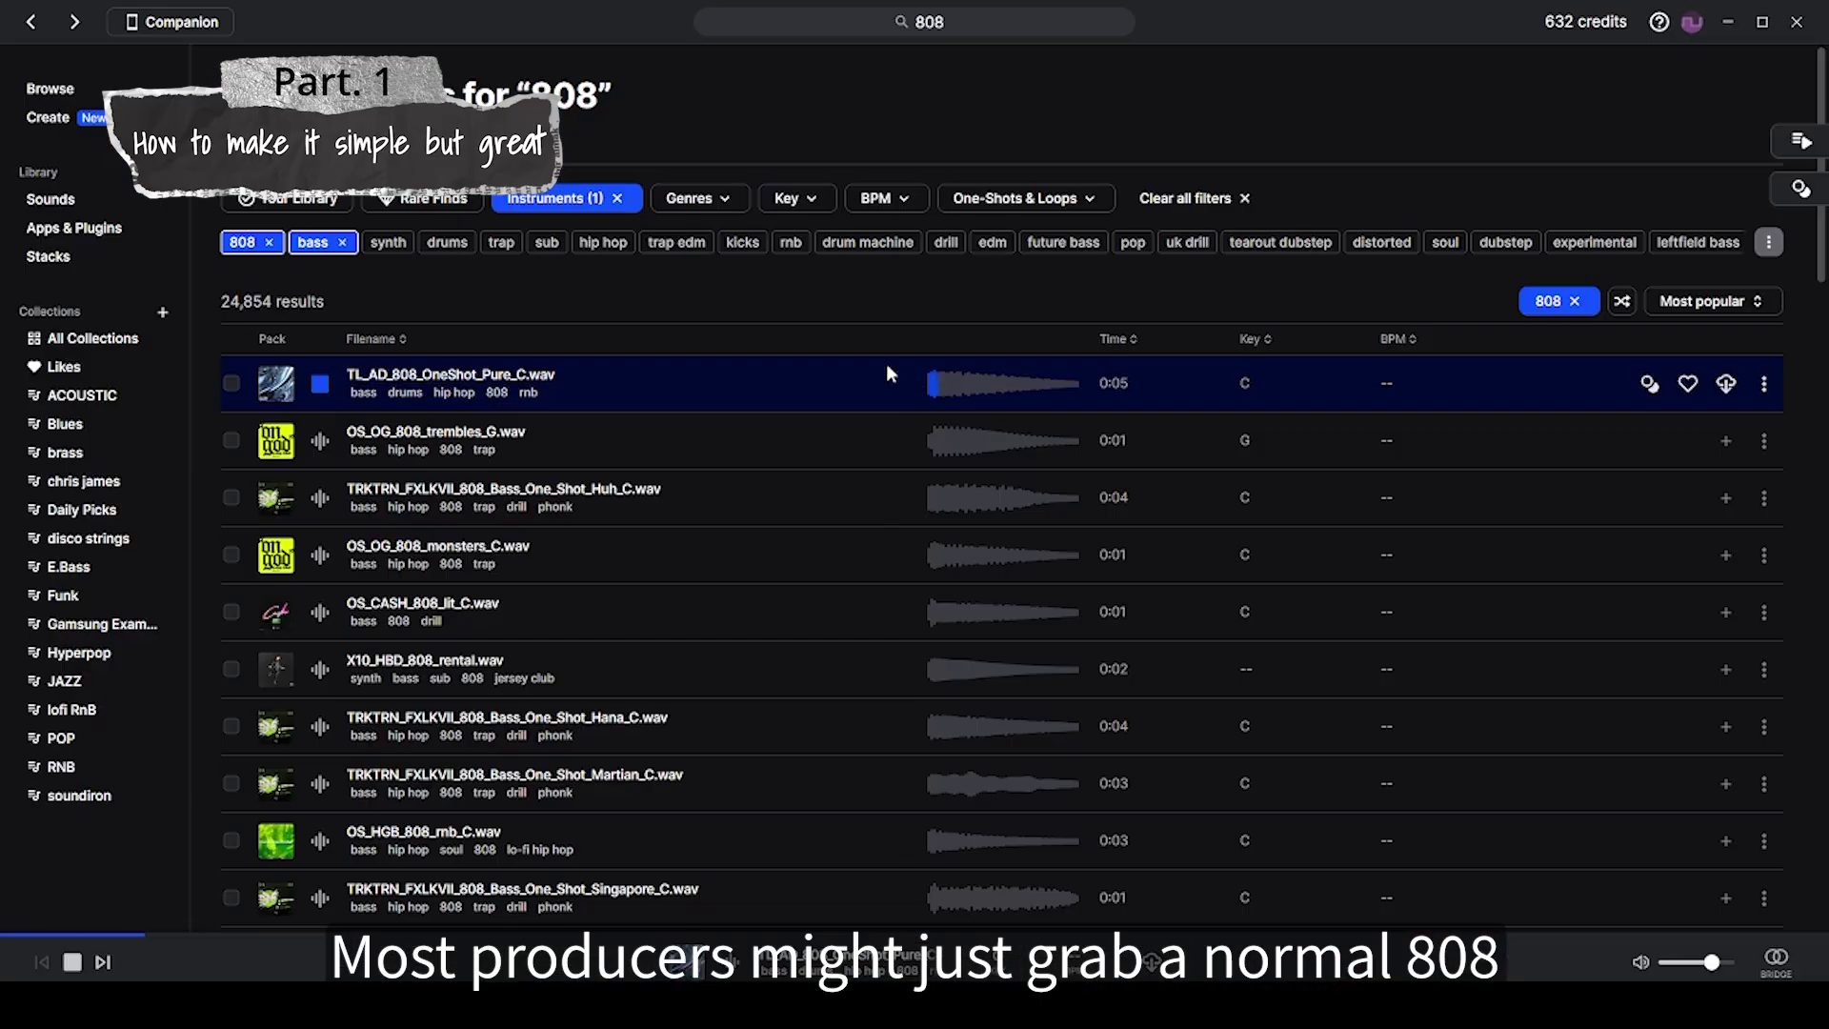
# Step: Audition successive 808 bass one-shots in the Splice search results, including TRKTRN_TBT_808_bass_one_shot_job_C.wav
pyautogui.press('Down')
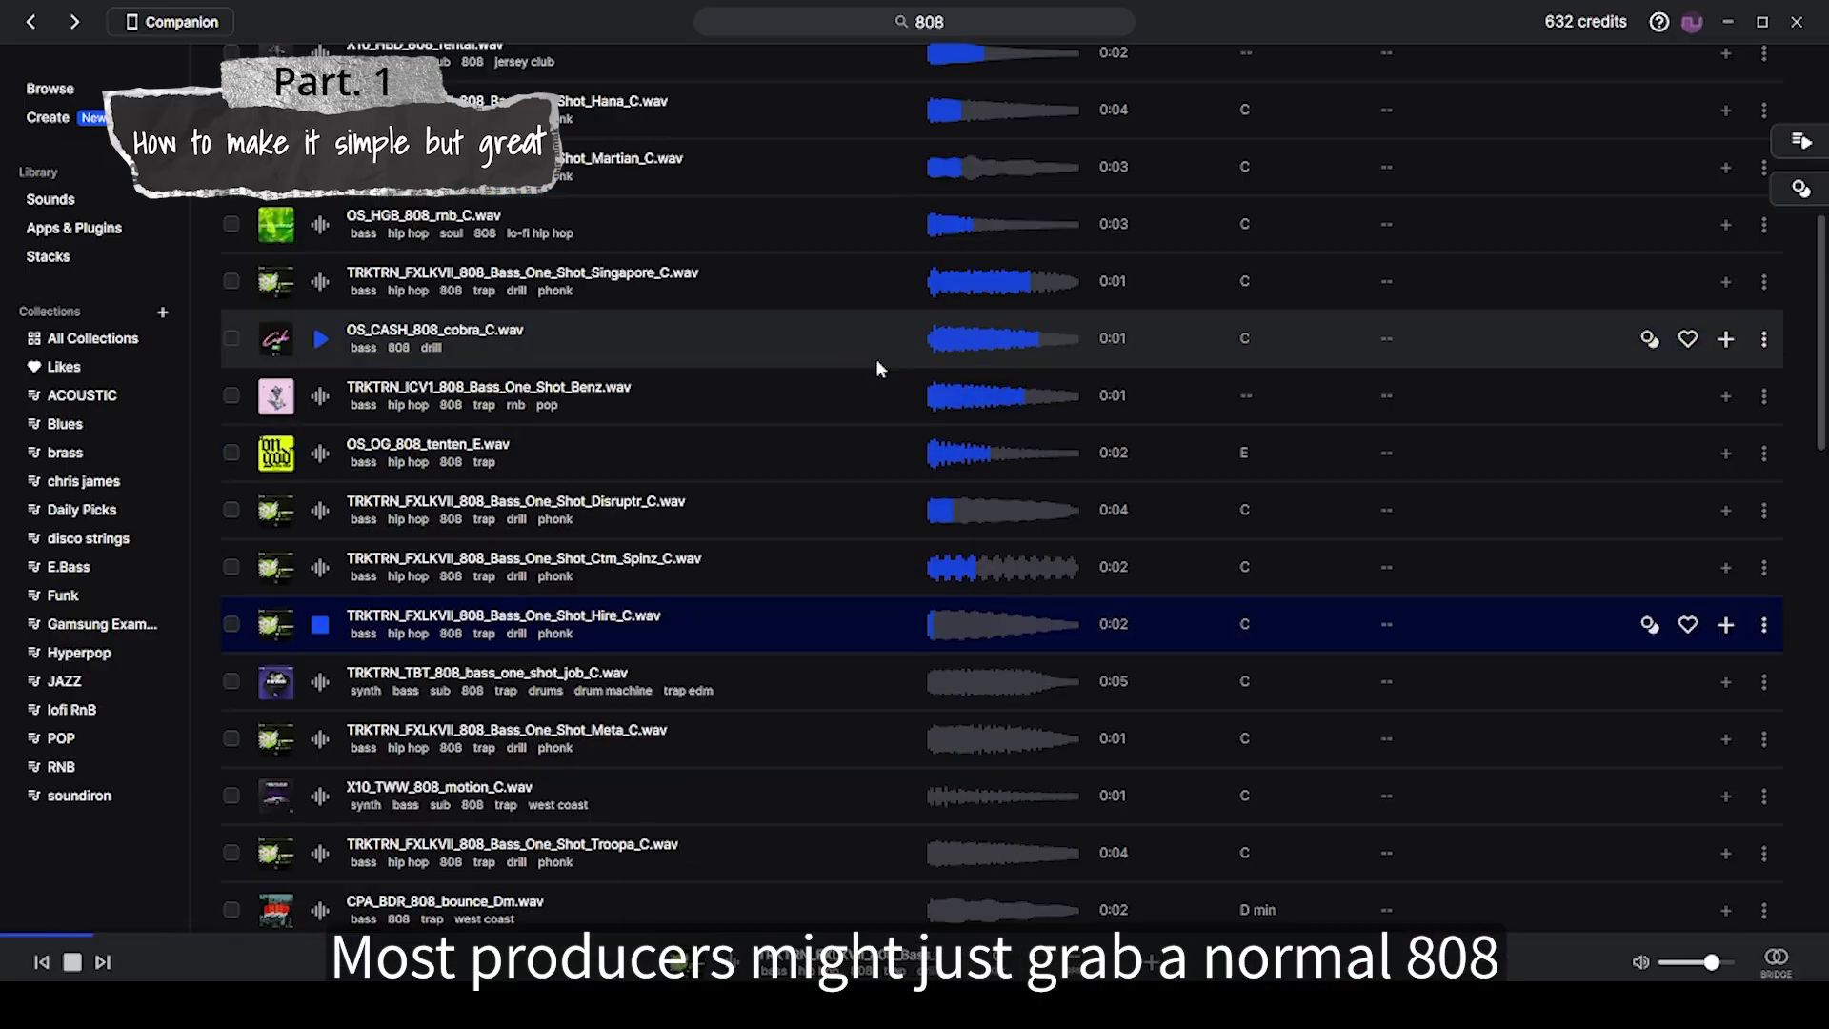
pyautogui.press('Down')
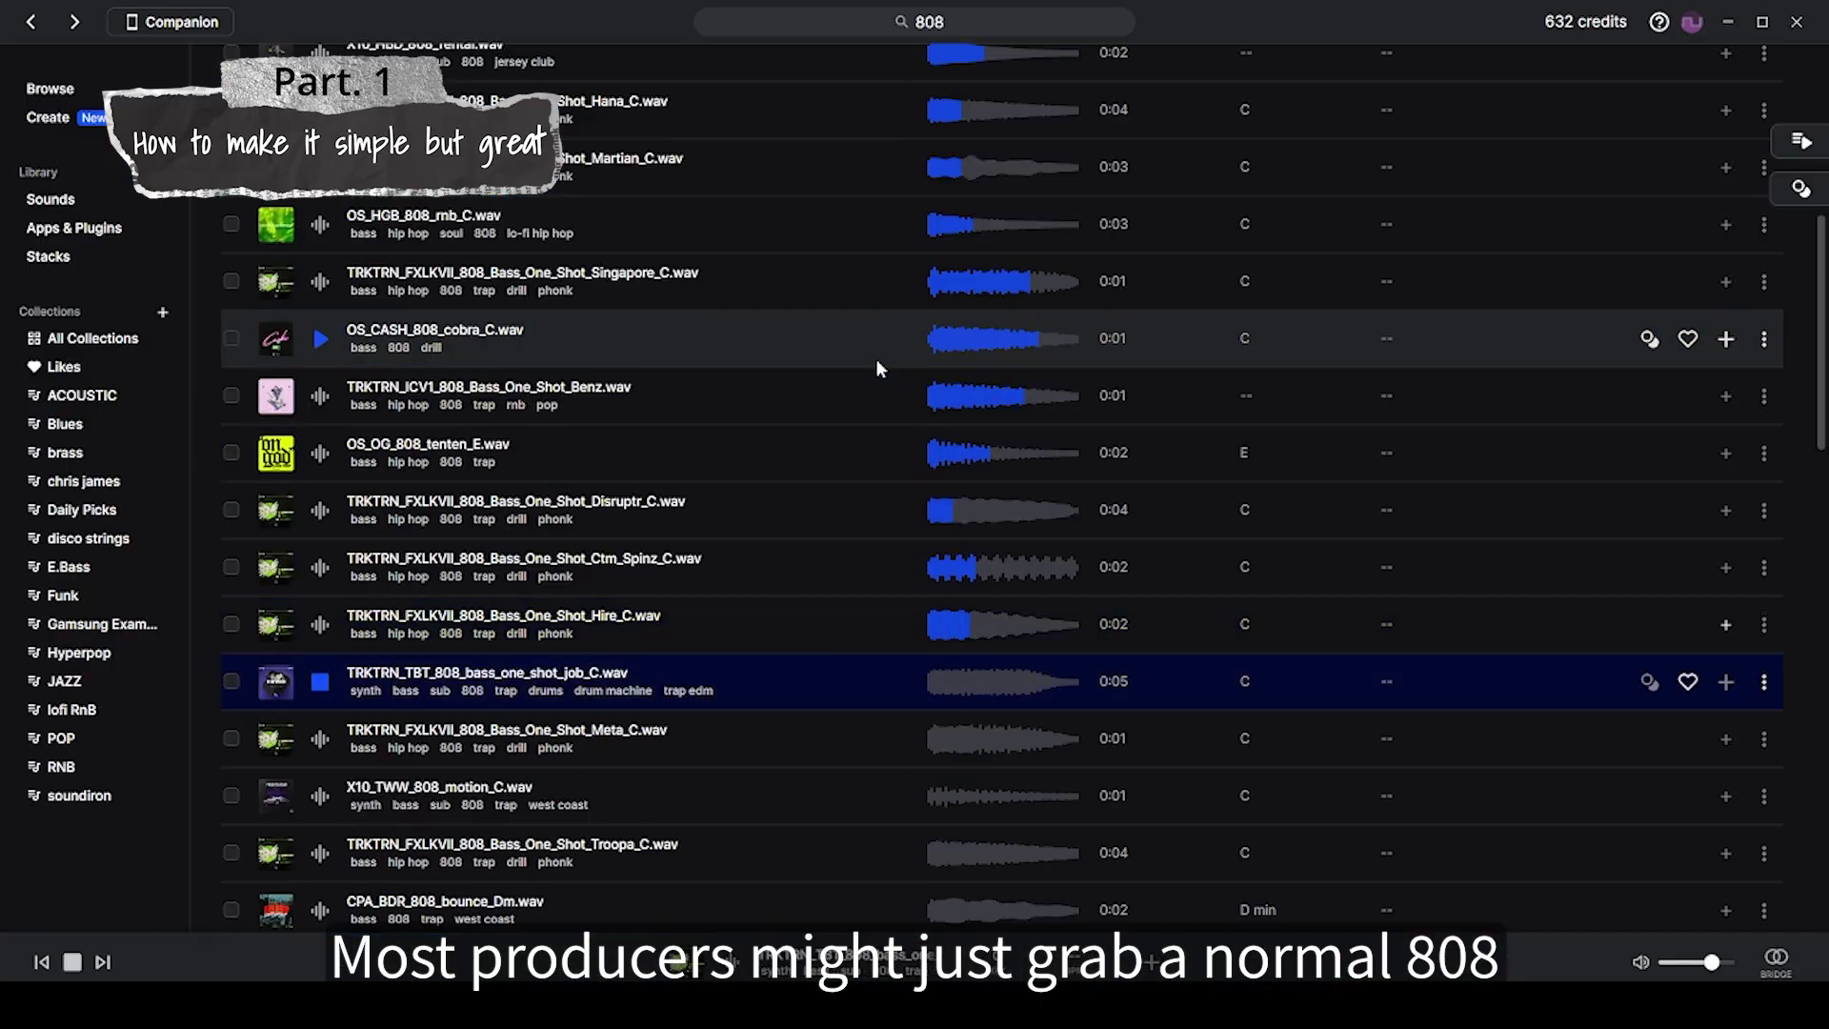
pyautogui.moveTo(1009, 510); pyautogui.dragTo(1353, 473)
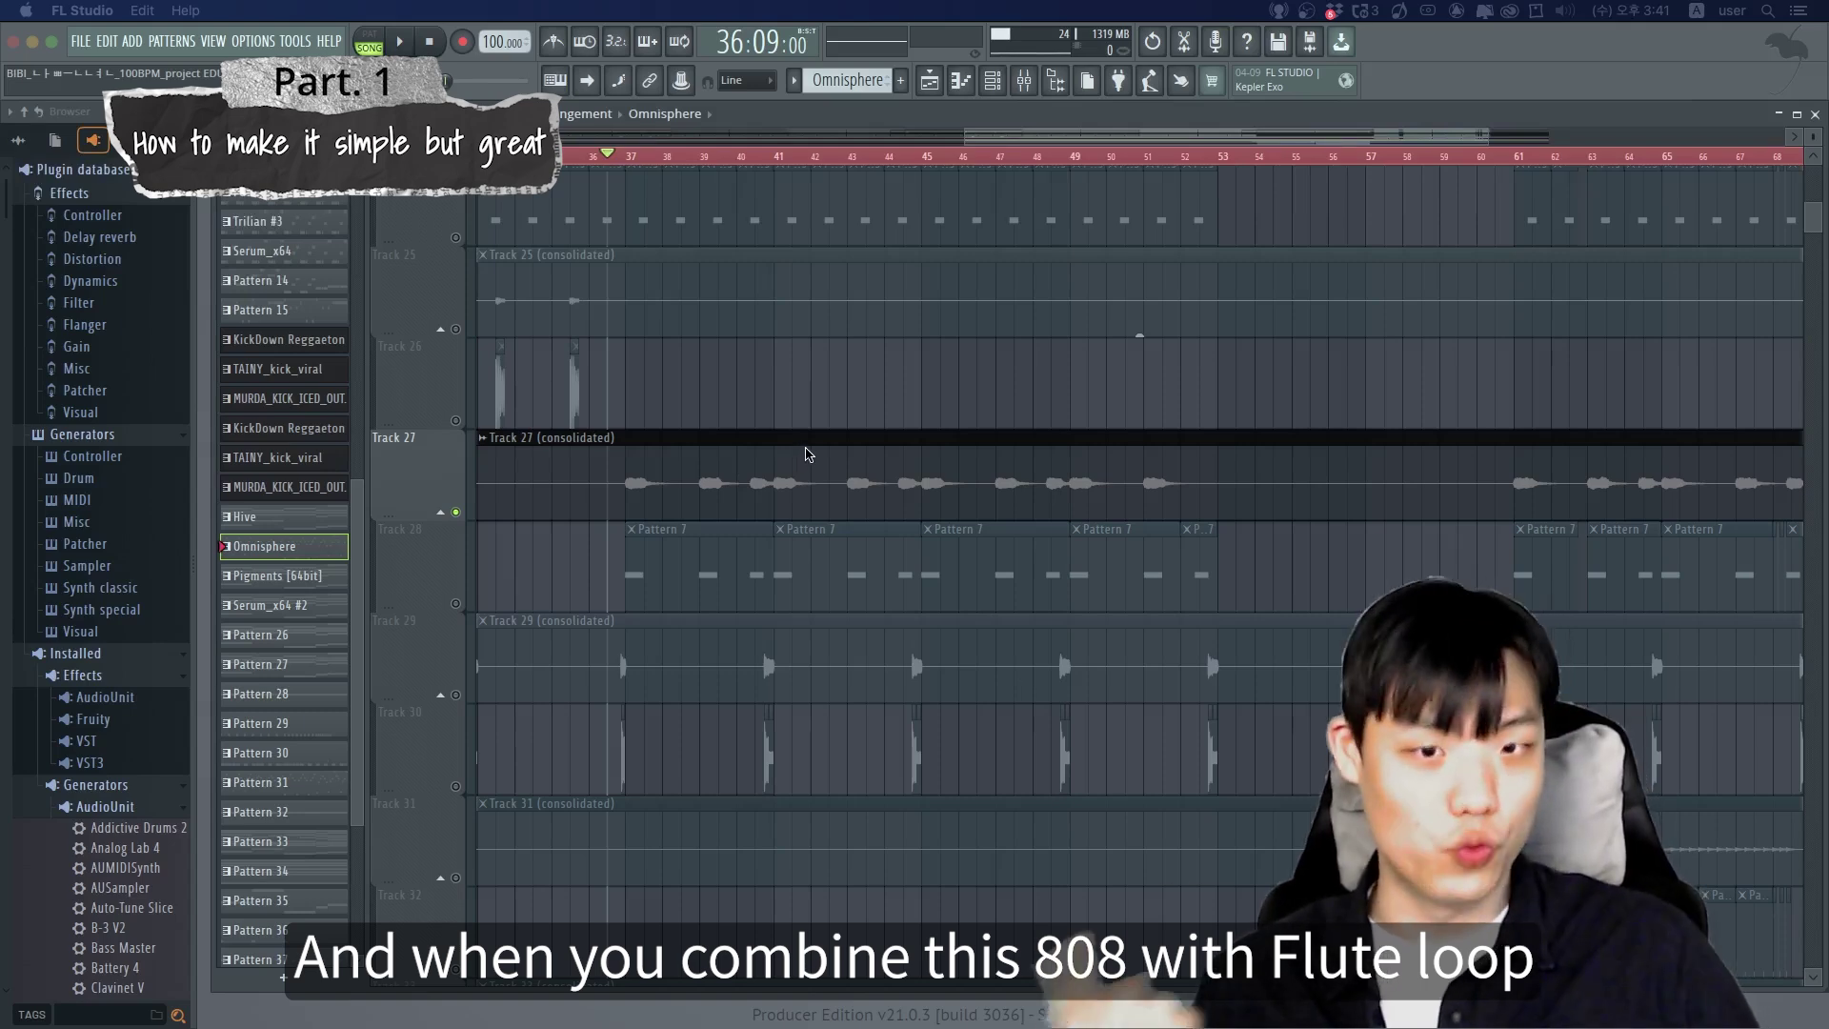
# Step: In FL Studio, play the soloed Pattern 7 clips on Track 28 from bar 13 to hear the dry 808 sound
pyautogui.scroll(4, 652, 617)
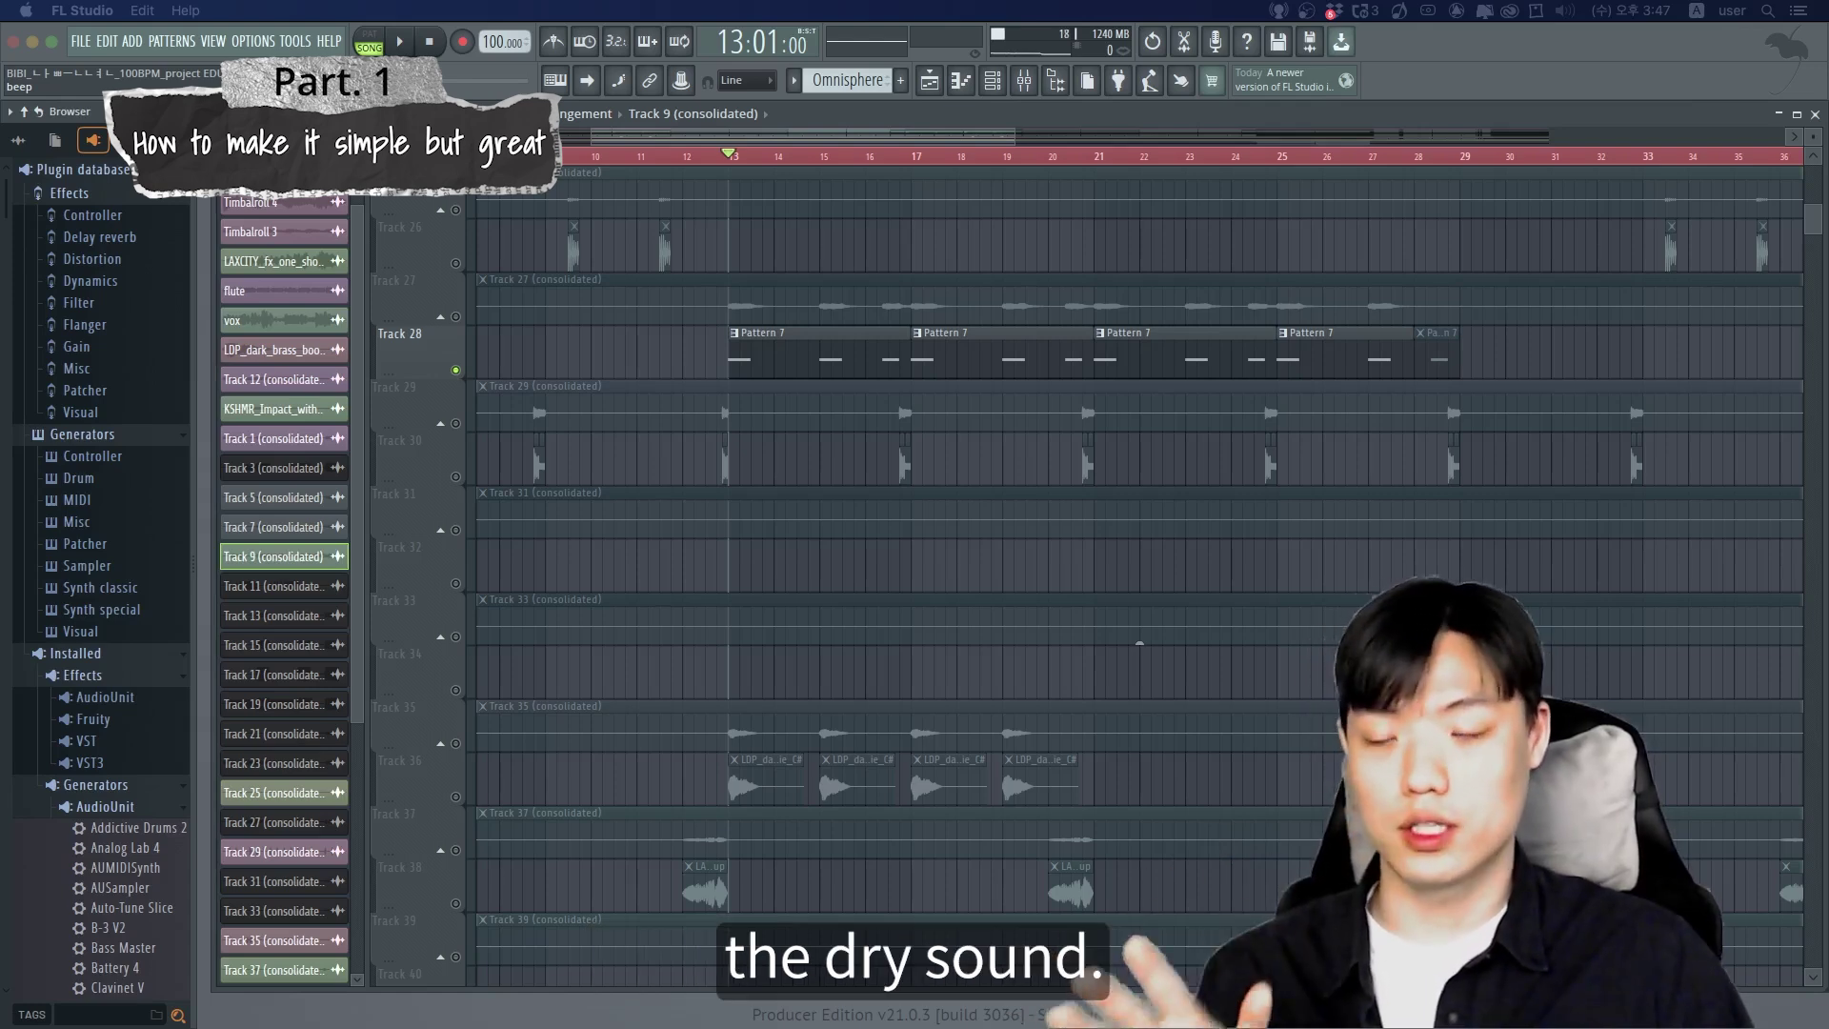
pyautogui.press('space')
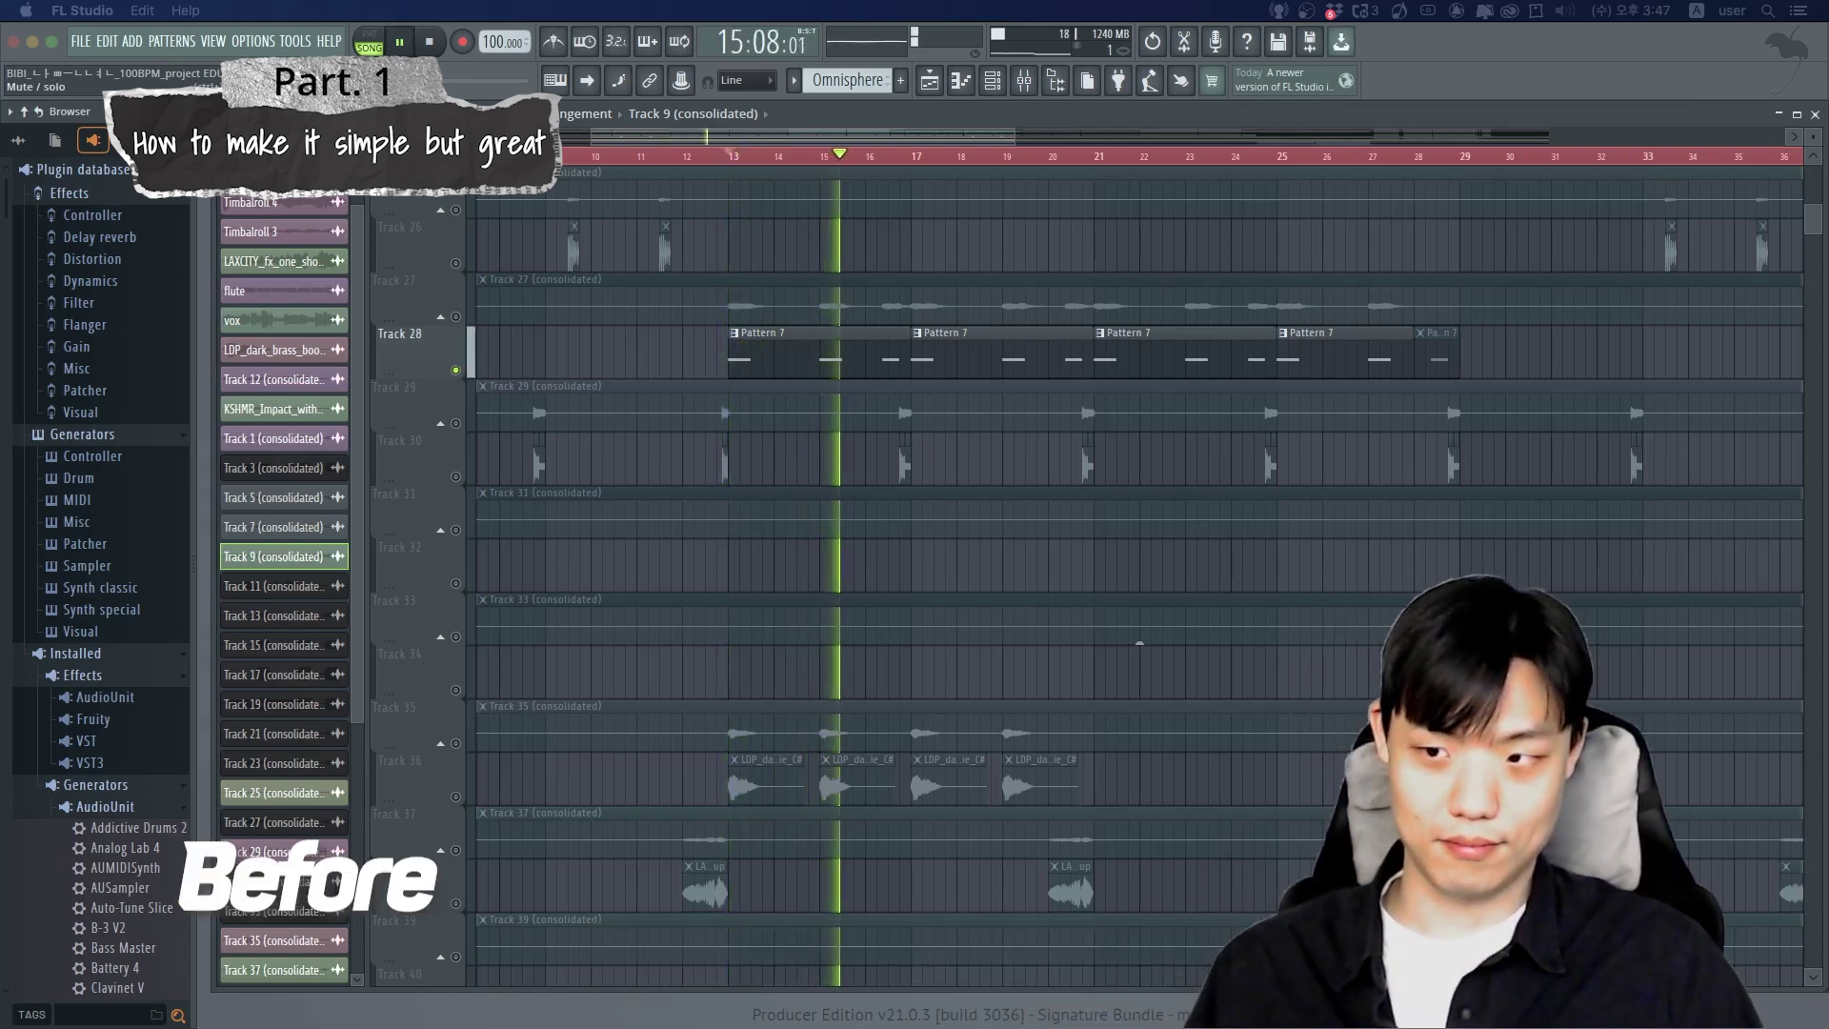
pyautogui.press('space')
pyautogui.press('space')
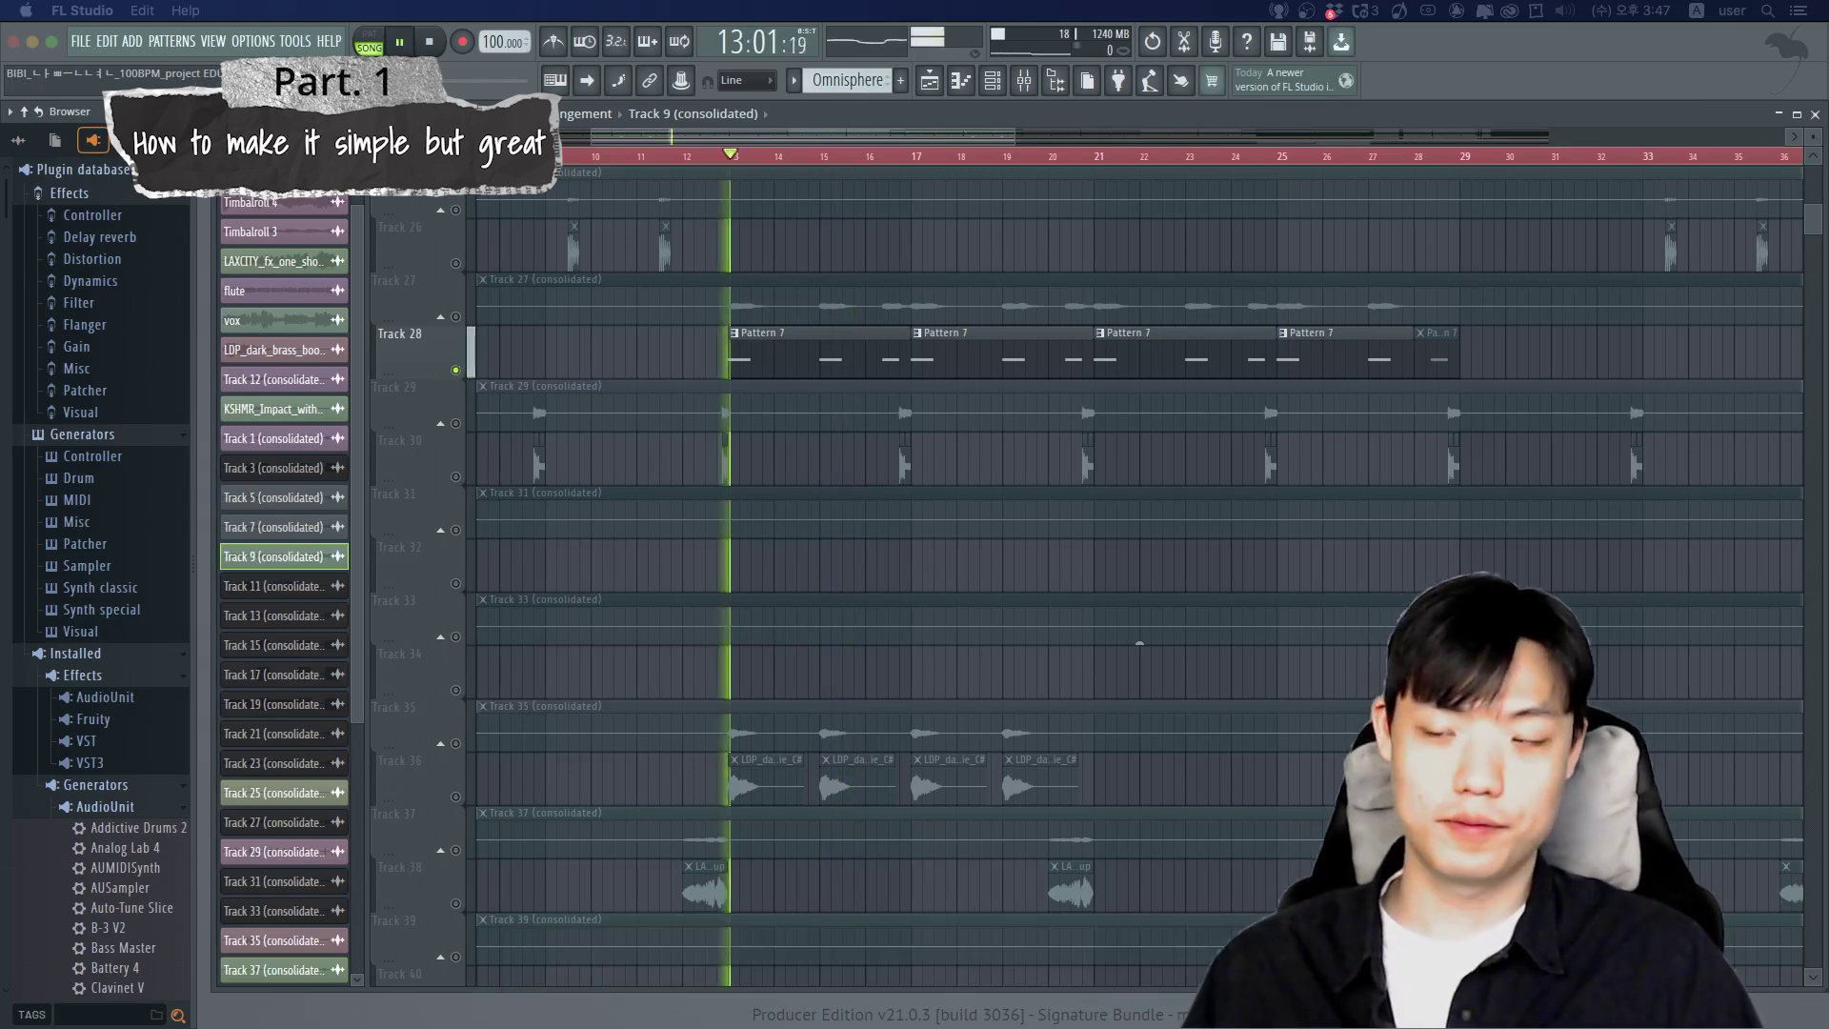
pyautogui.press('space')
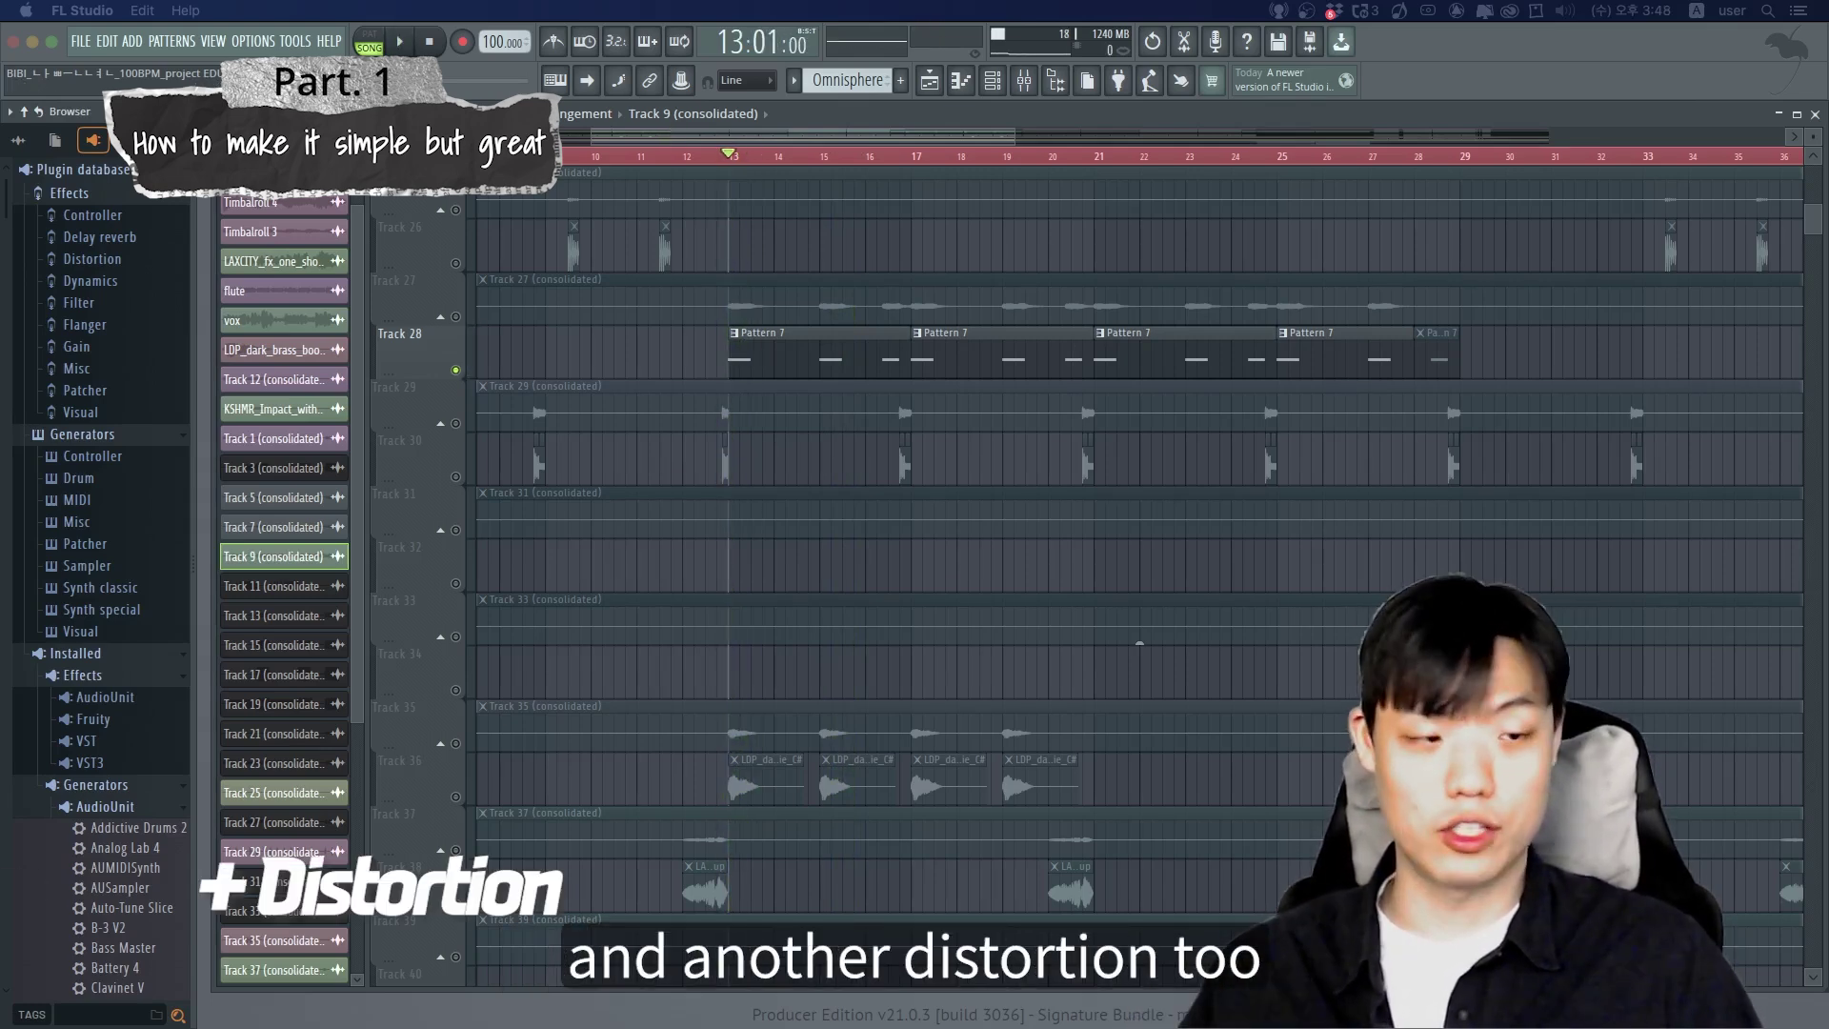
# Step: Replay the soloed Track 28 pattern from bar 13 to compare the 808 with distortion, low/high cut, imager, reverb, delay and EQ
pyautogui.press('space')
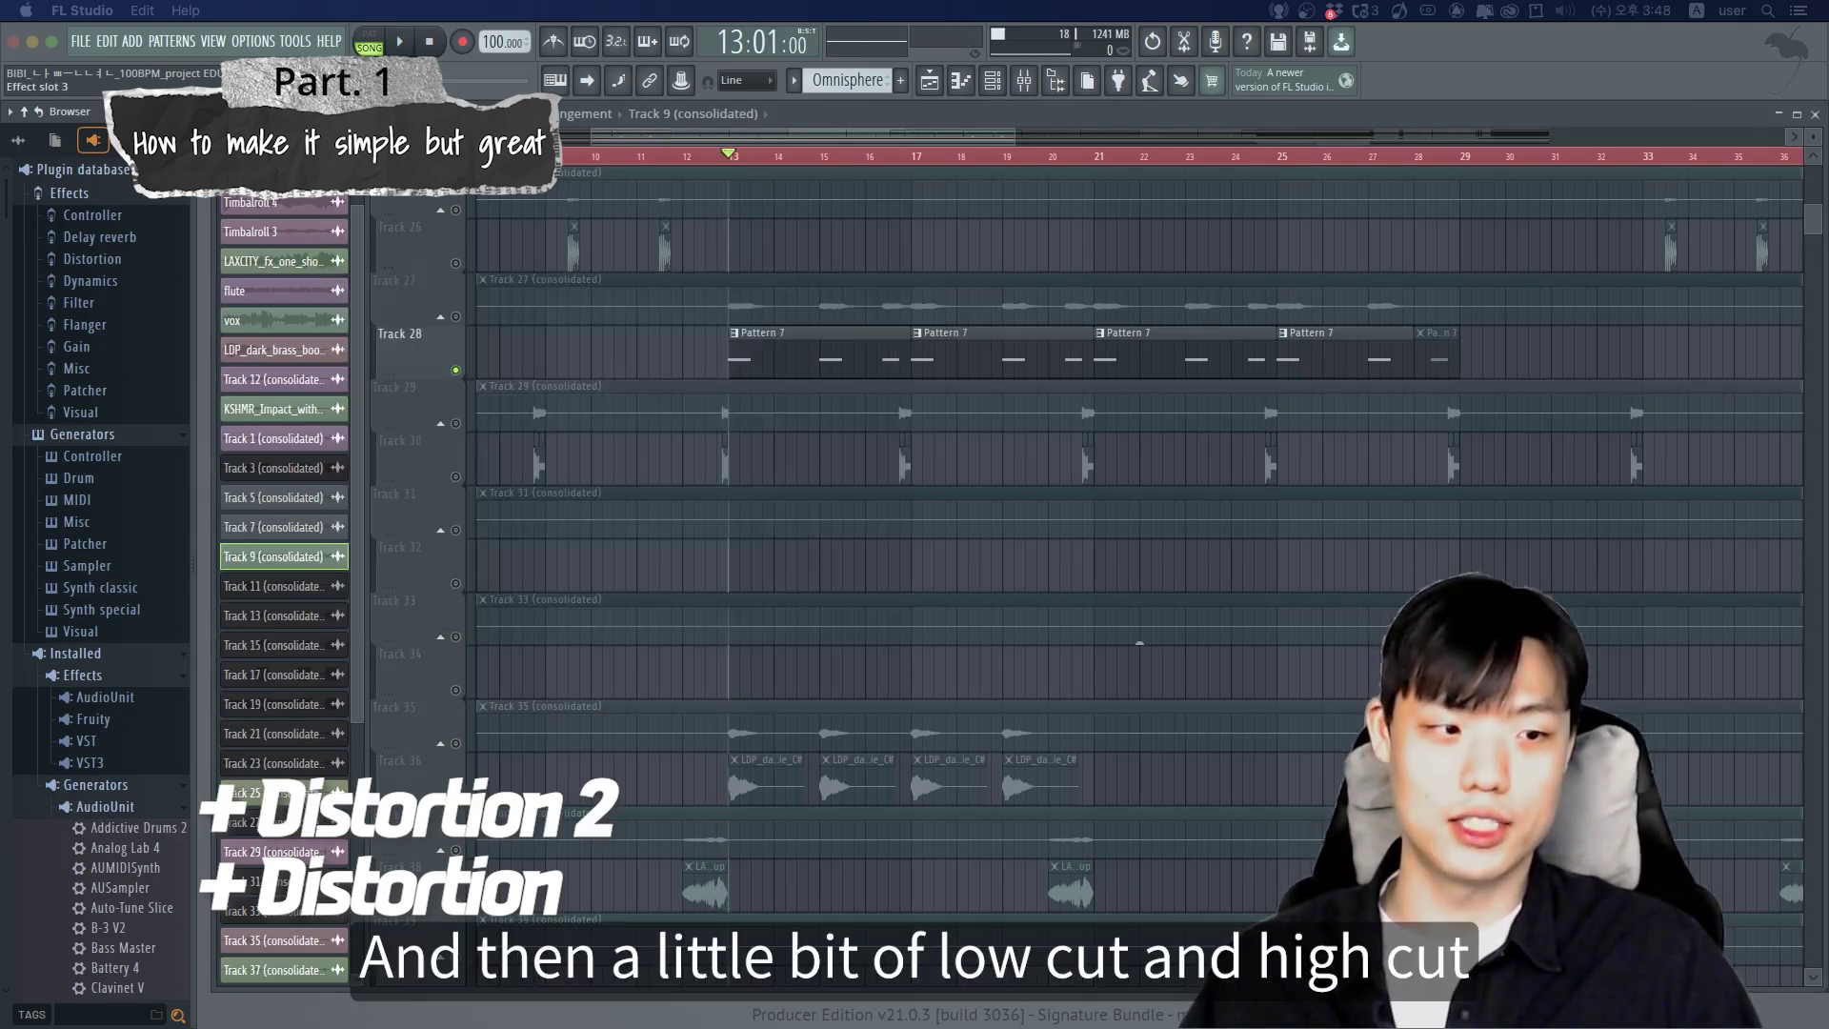
pyautogui.press('space')
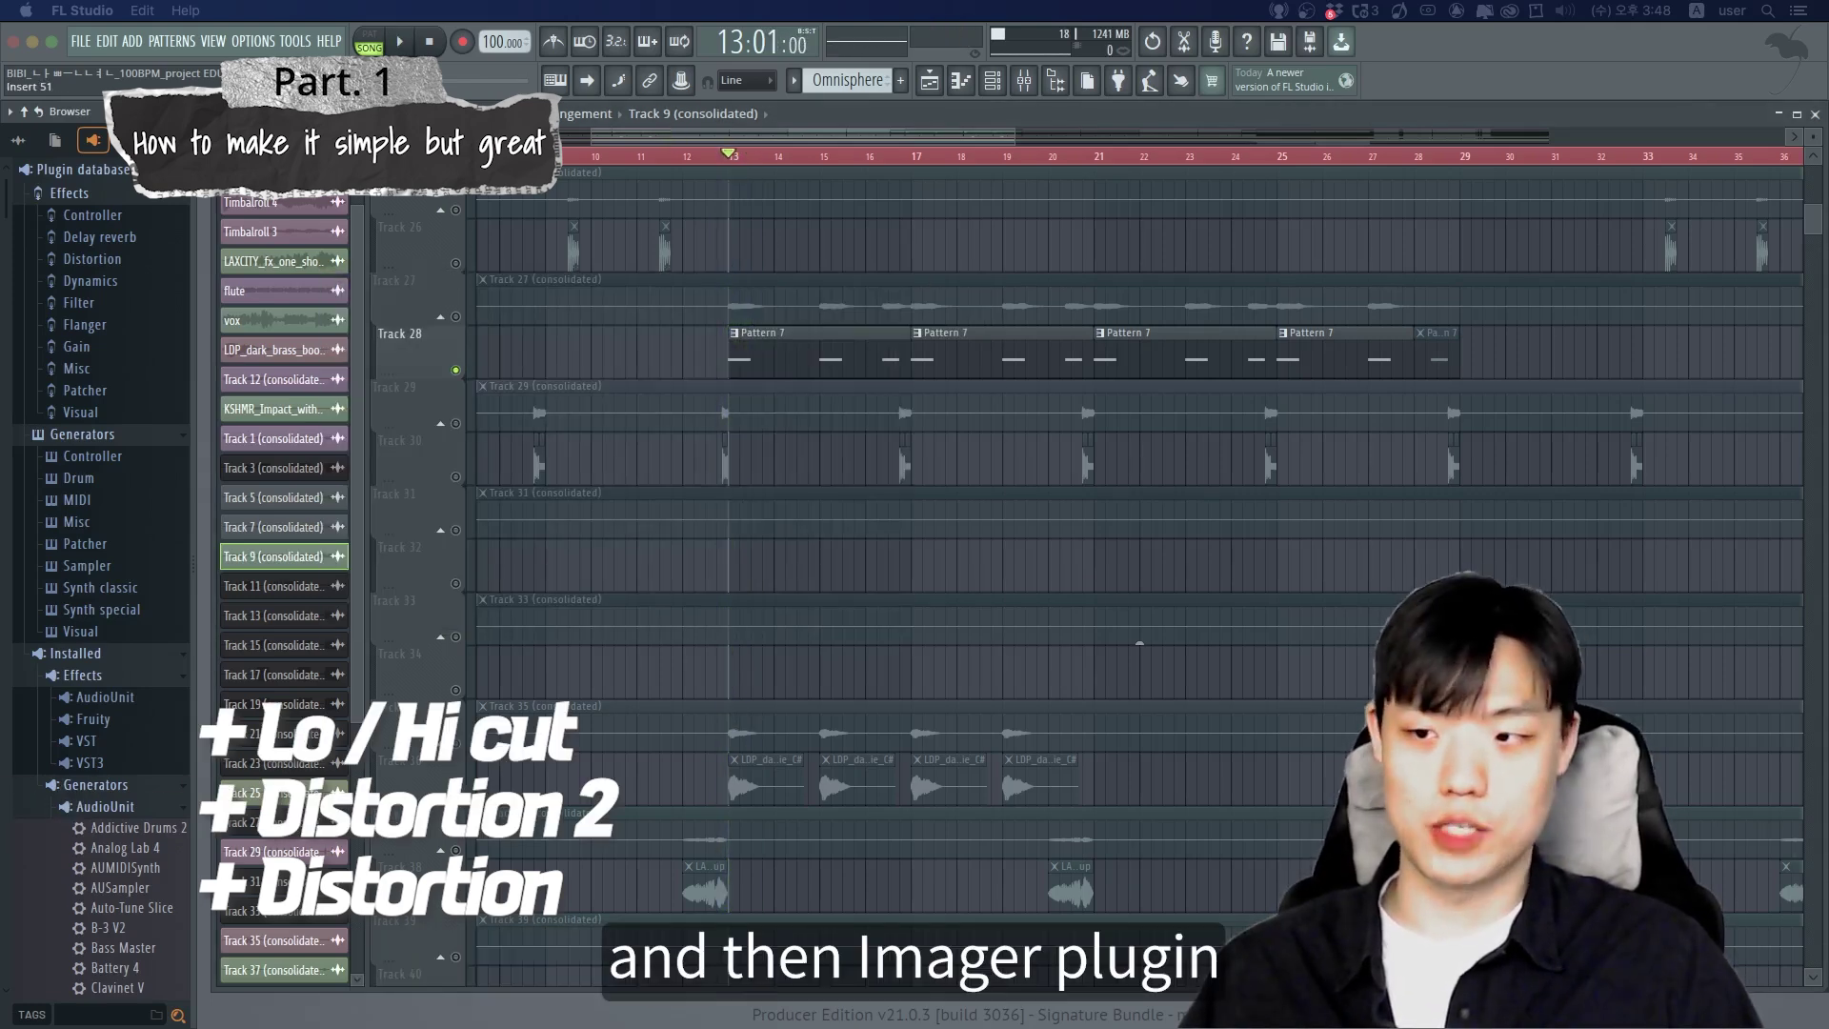
pyautogui.press('space')
pyautogui.press('space')
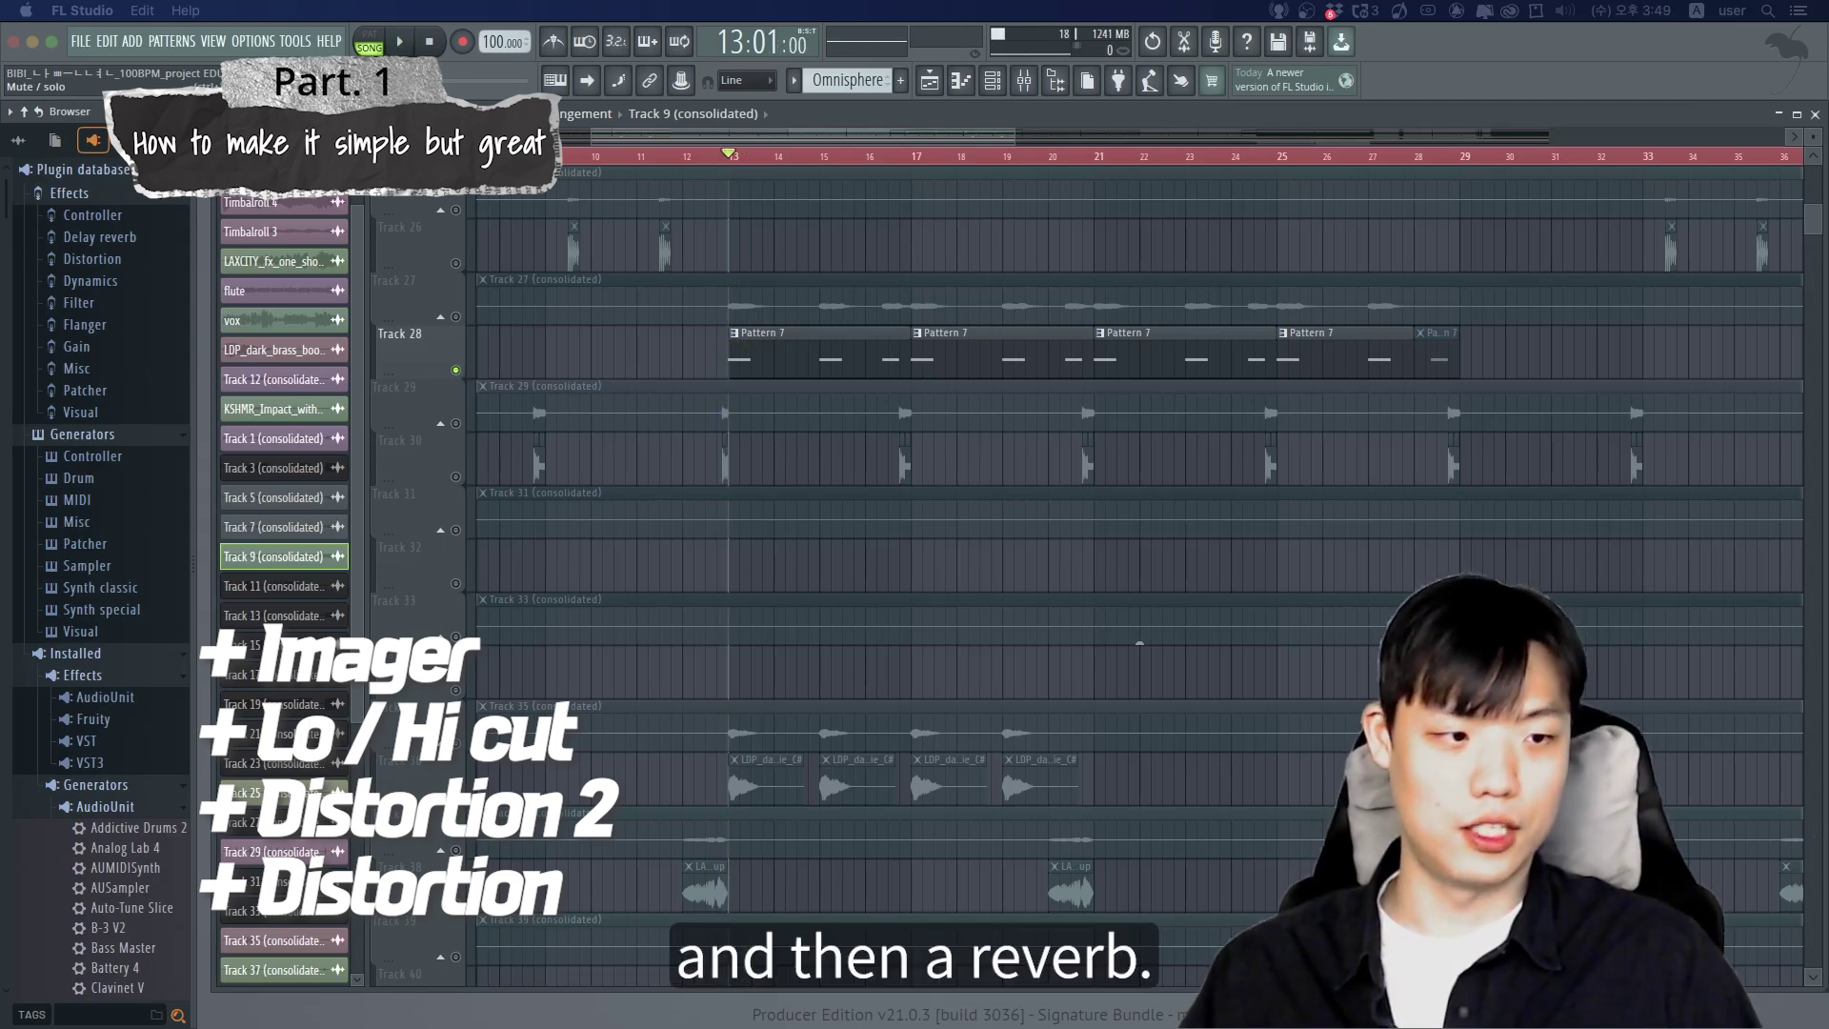
pyautogui.press('space')
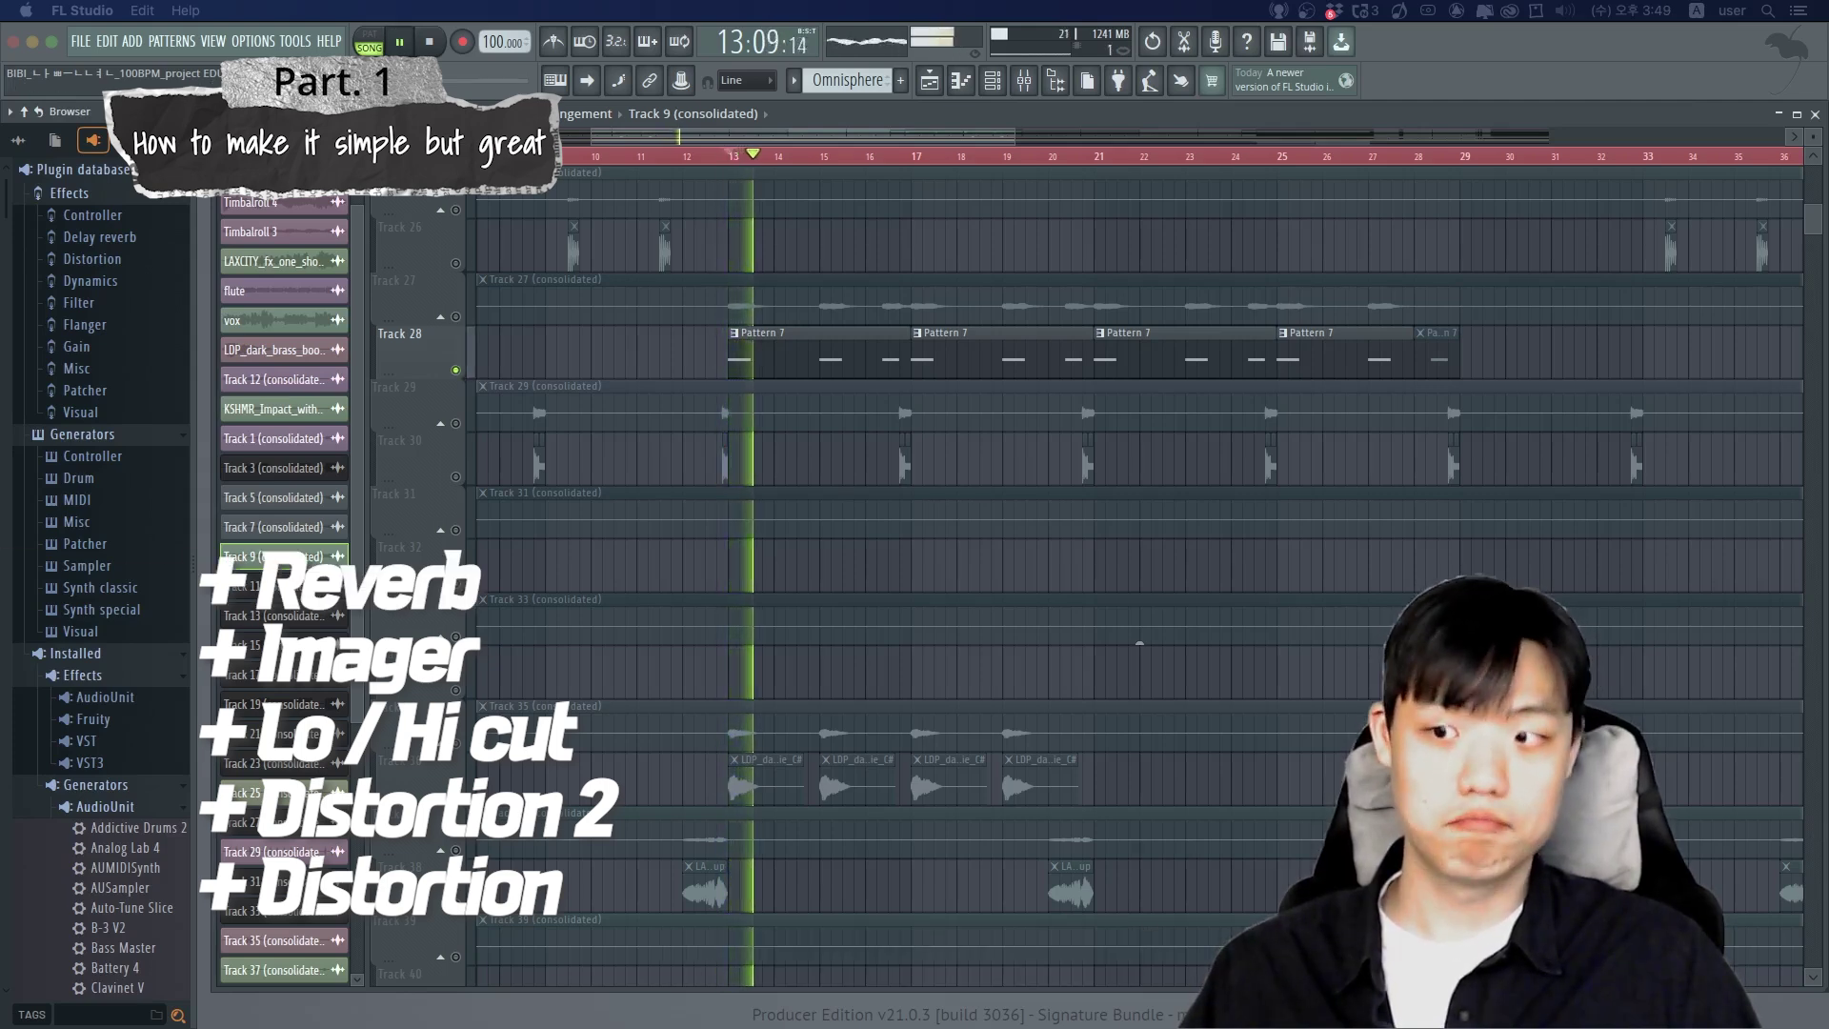
pyautogui.press('space')
pyautogui.press('space')
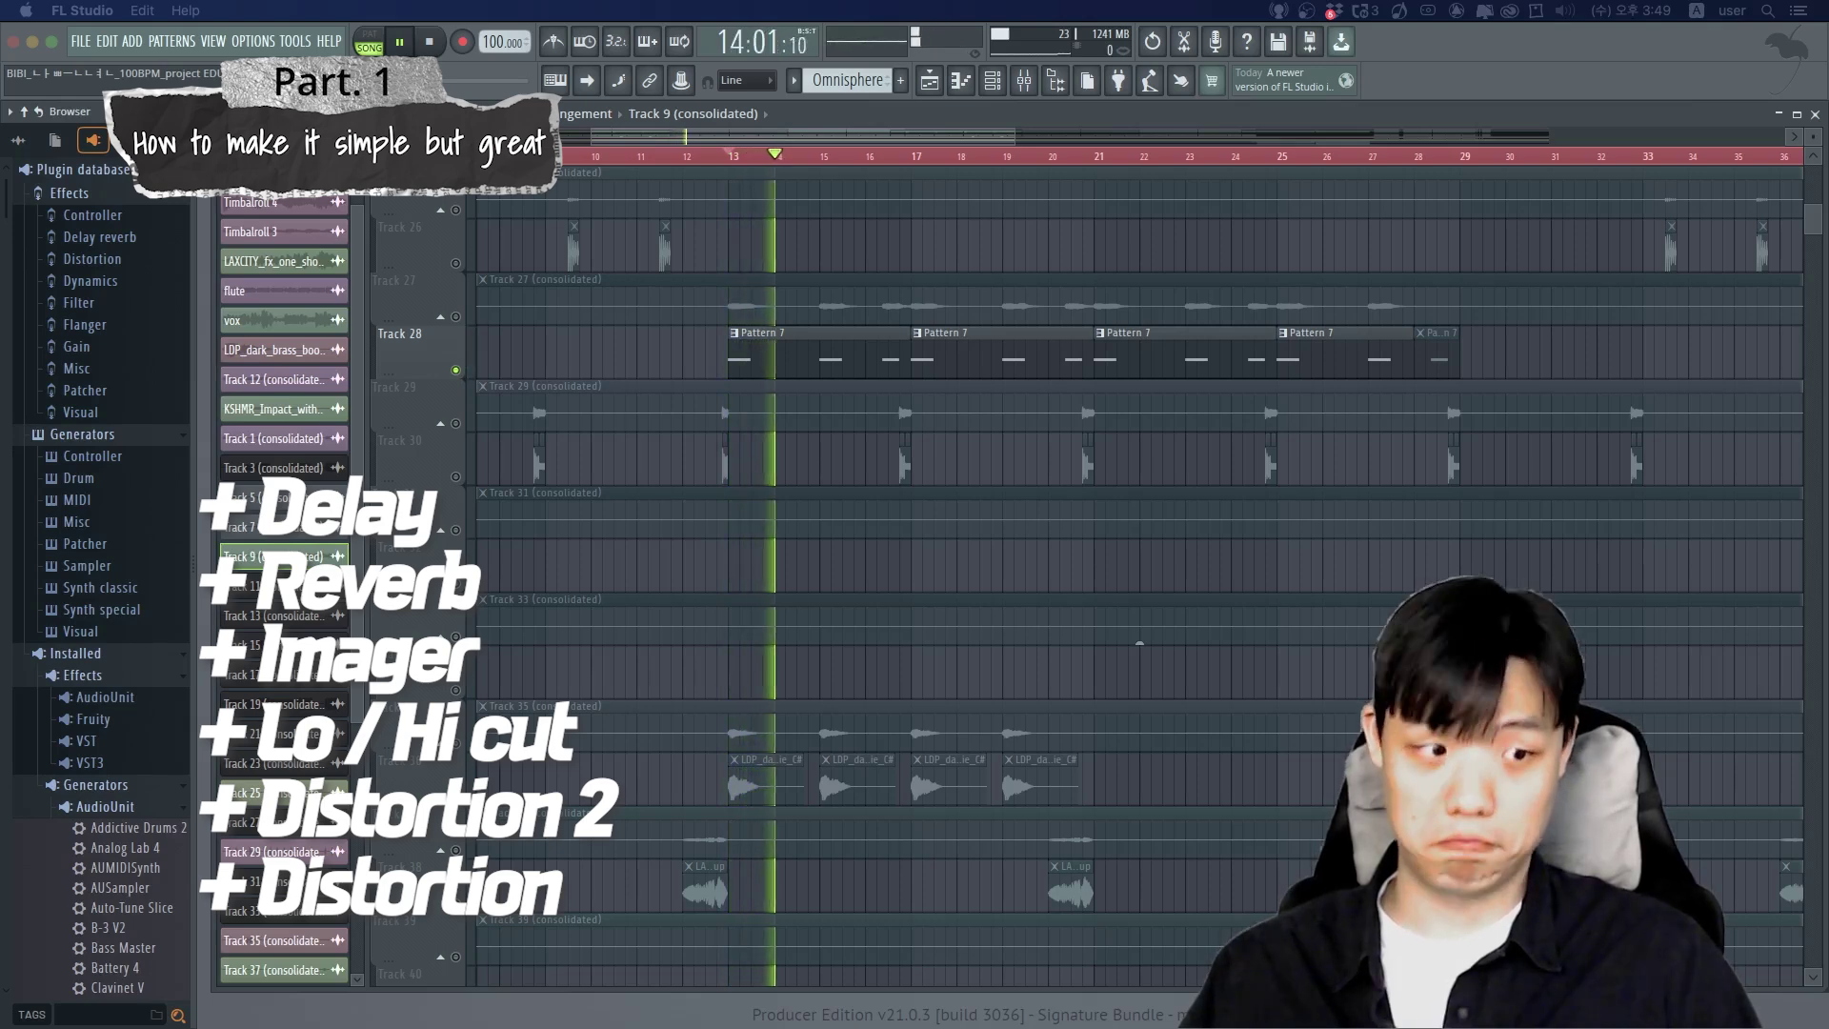
pyautogui.press('space')
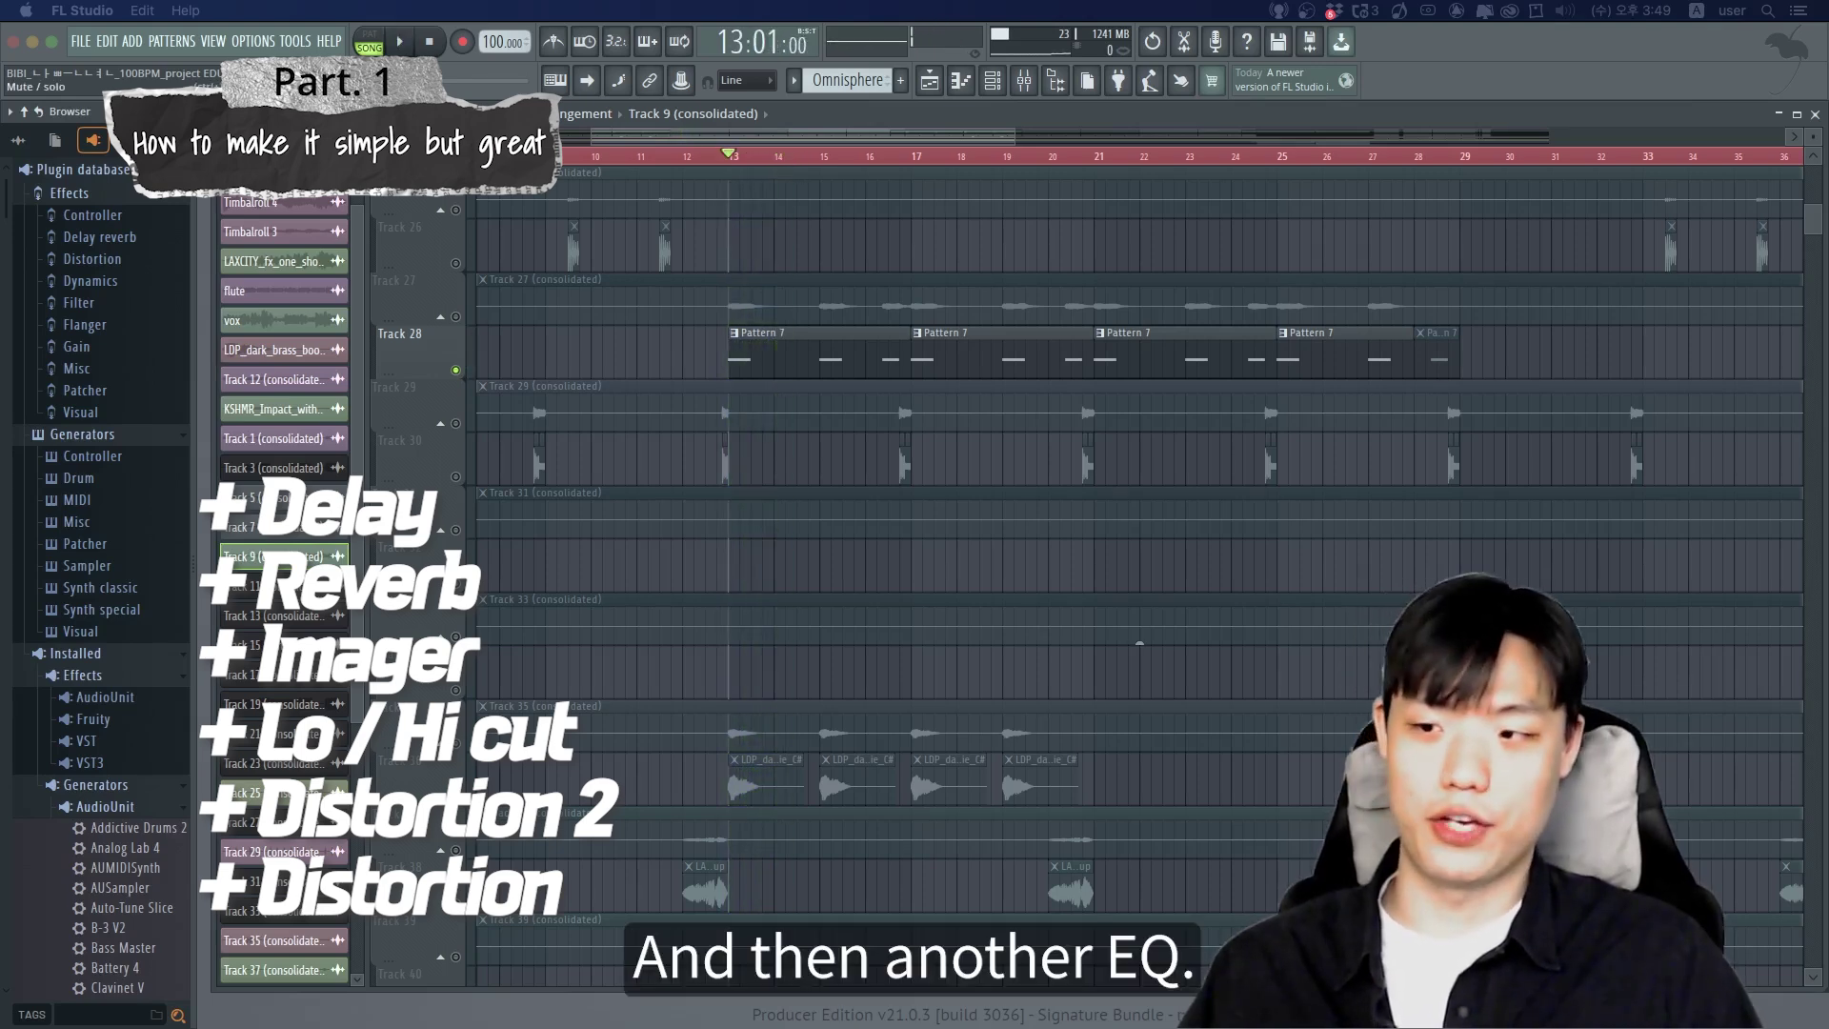
pyautogui.press('space')
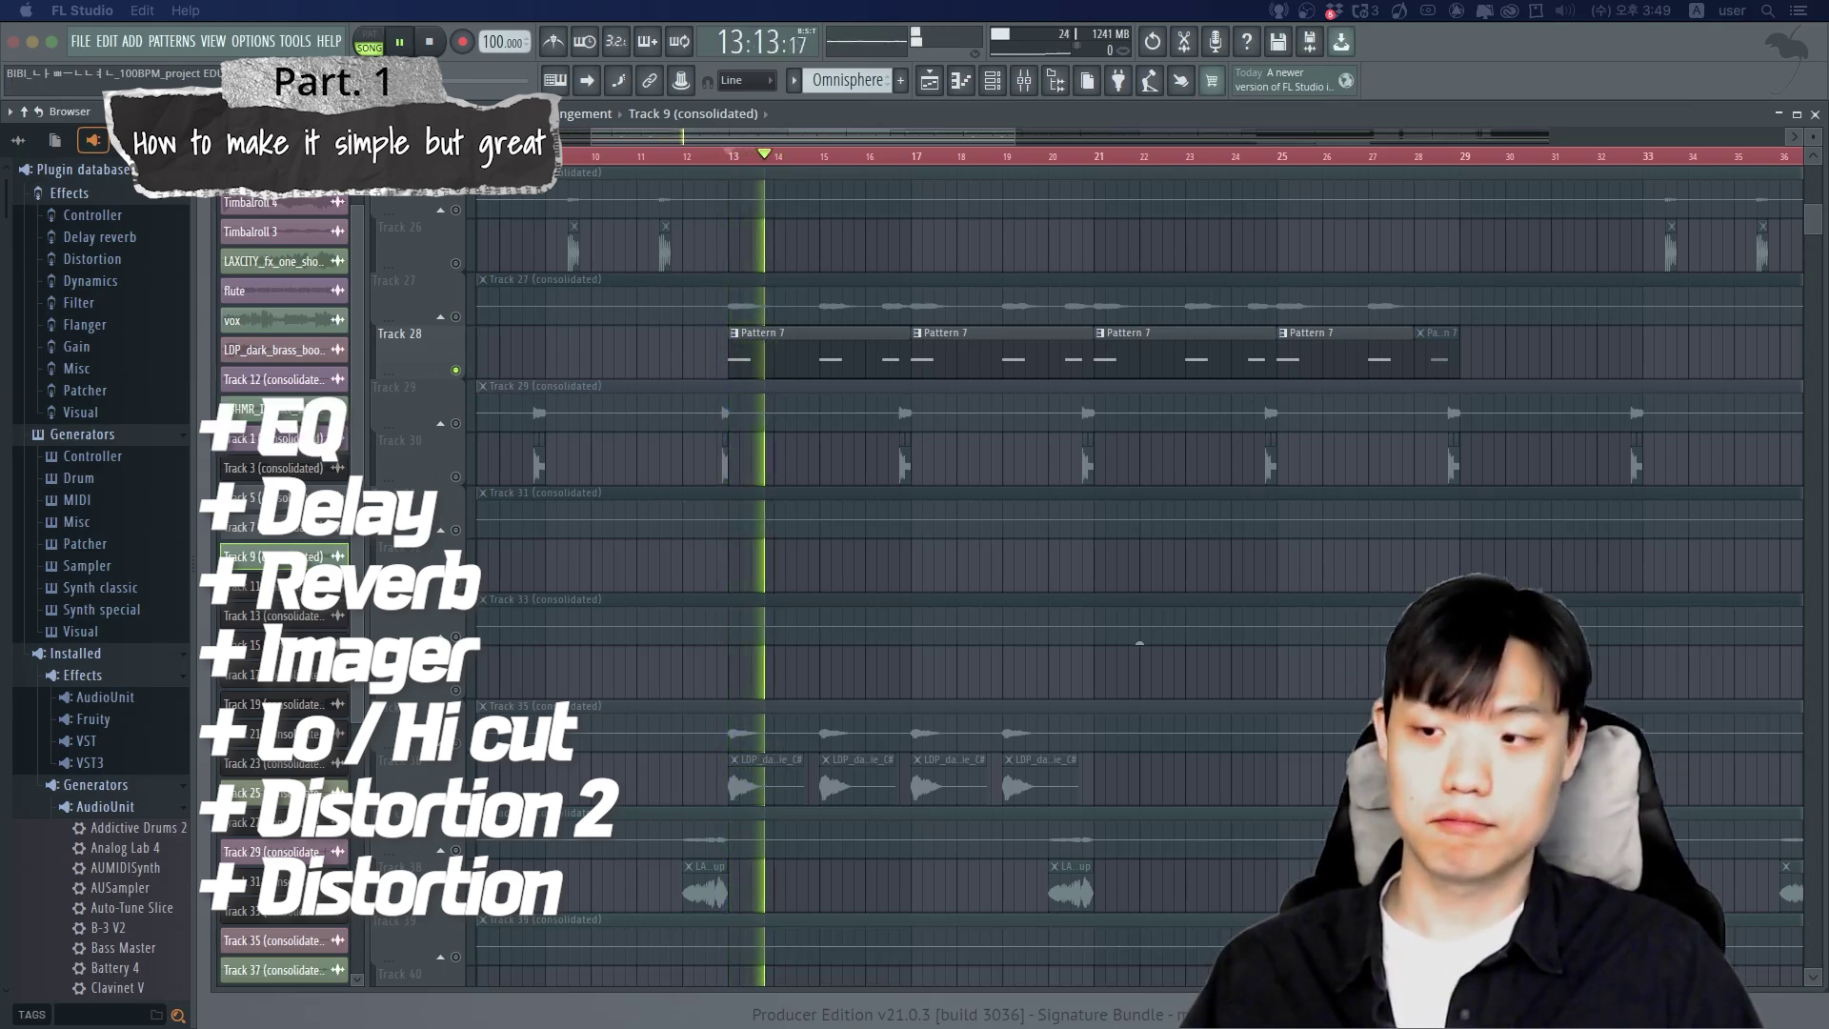
pyautogui.press('space')
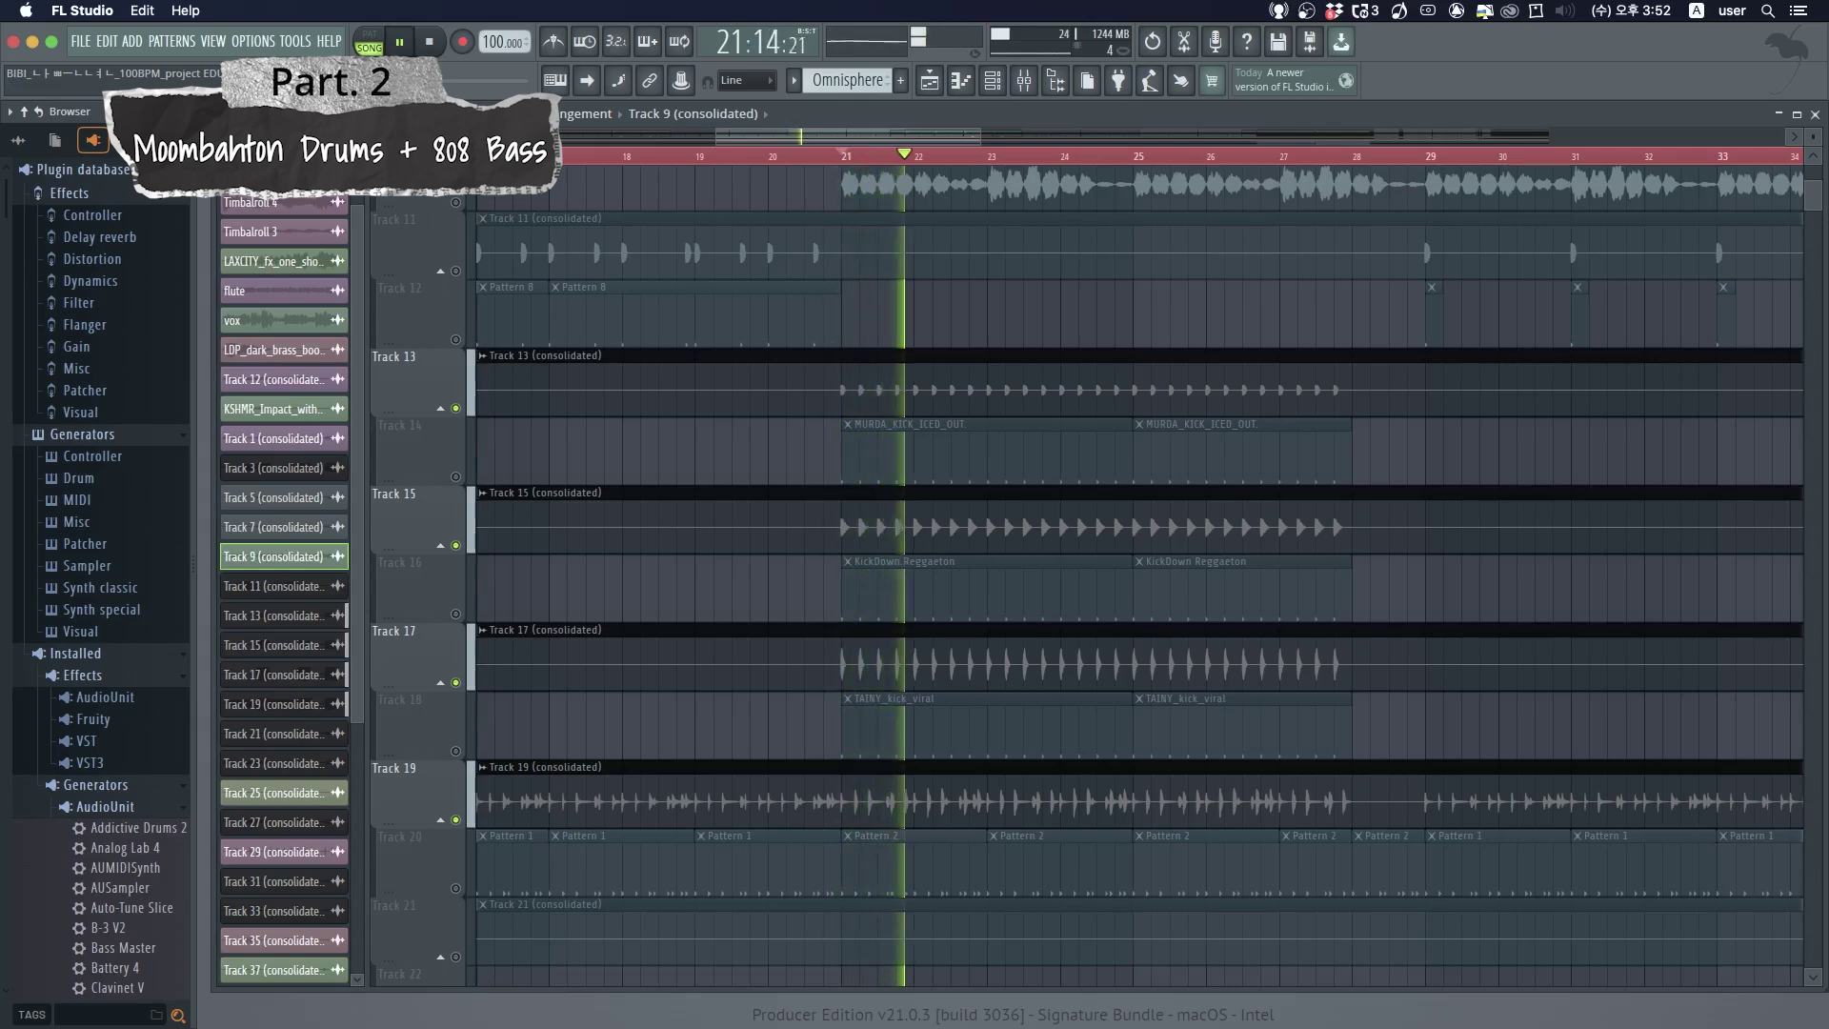
# Step: Solo the kick layers on Tracks 13, 15 and 17 and play them from bar 21 to compare their sounds
pyautogui.press('F6')
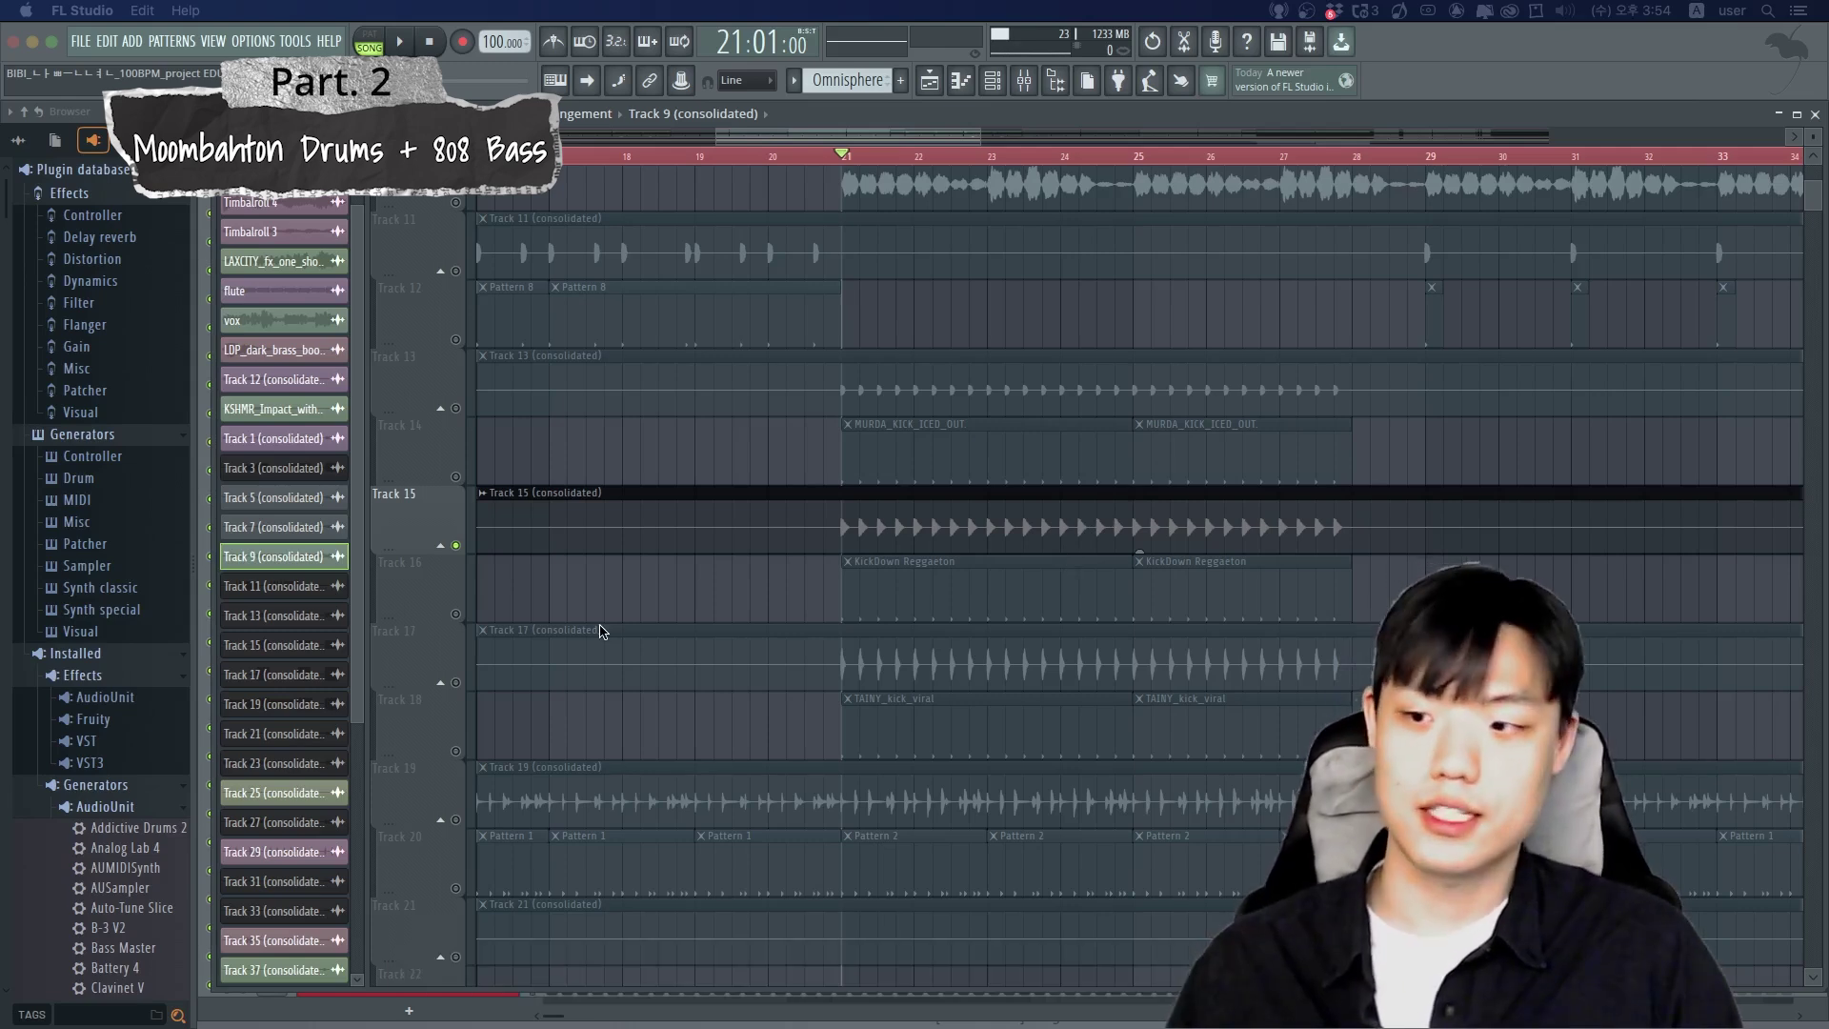
pyautogui.keyDown('ctrl'); pyautogui.click(455, 407); pyautogui.keyUp('ctrl')
pyautogui.press('space')
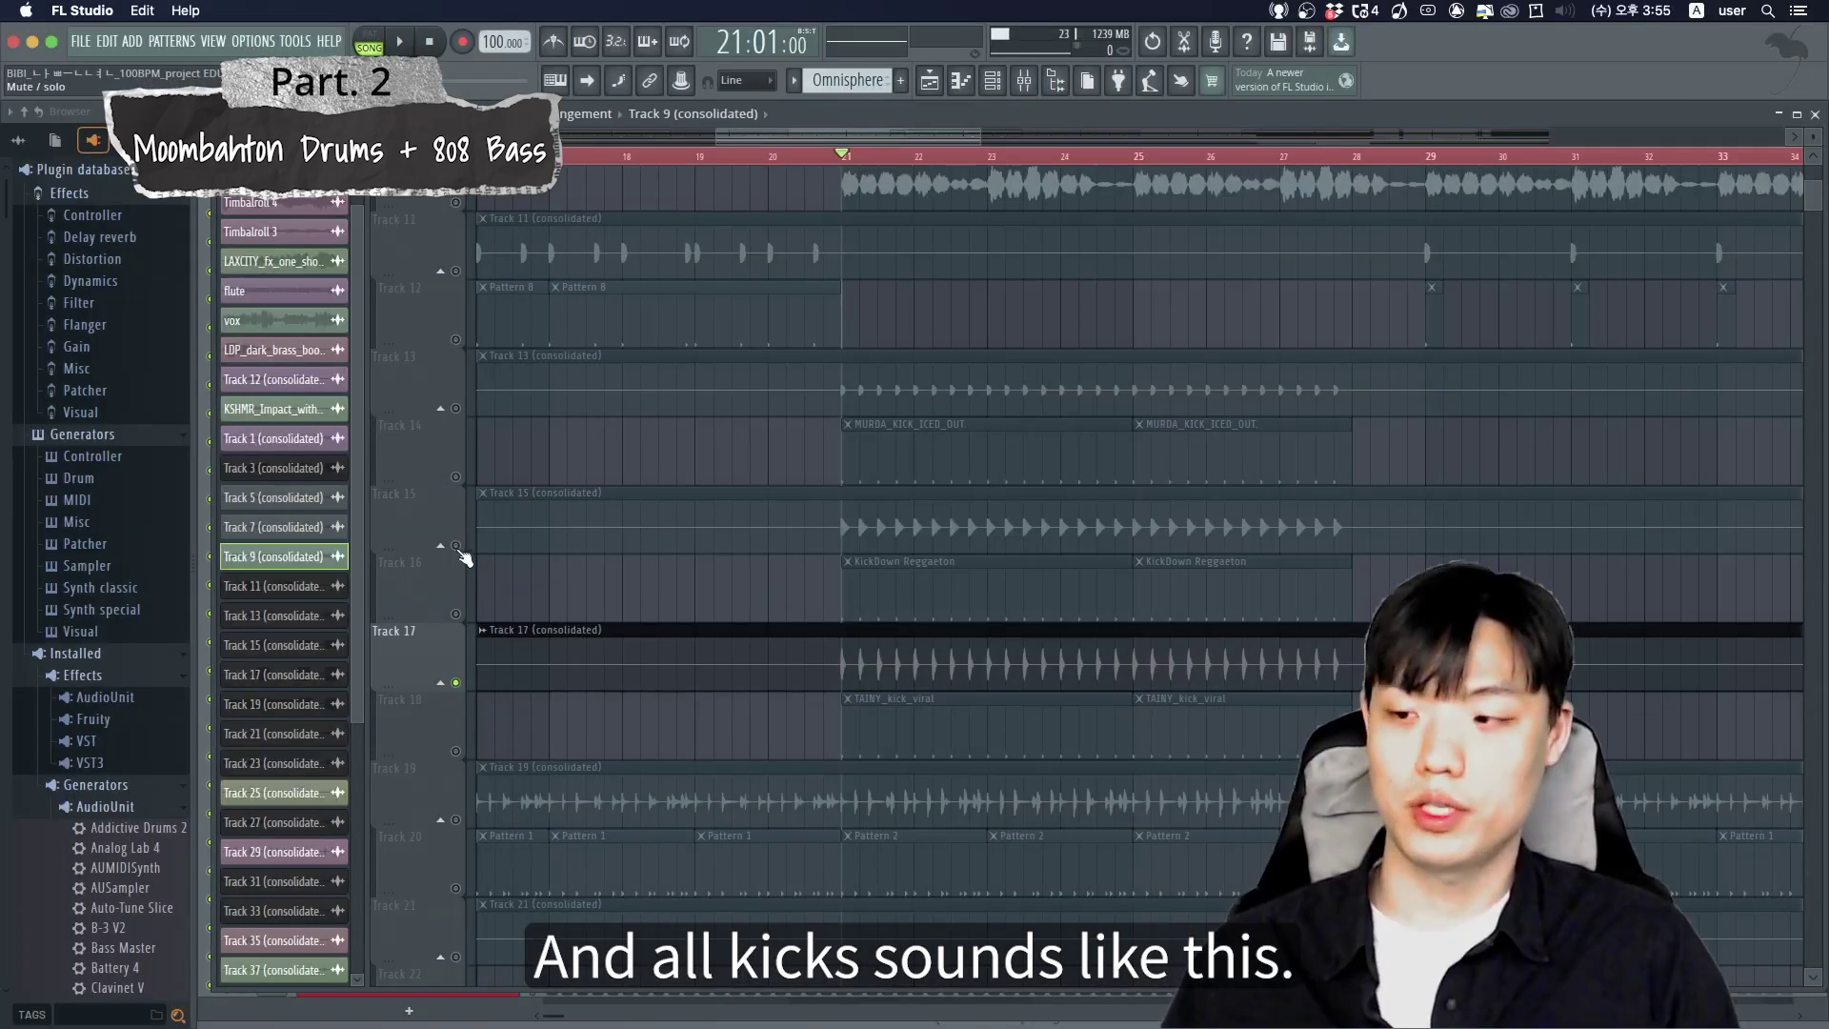
pyautogui.keyDown('ctrl'); pyautogui.click(456, 546); pyautogui.keyUp('ctrl')
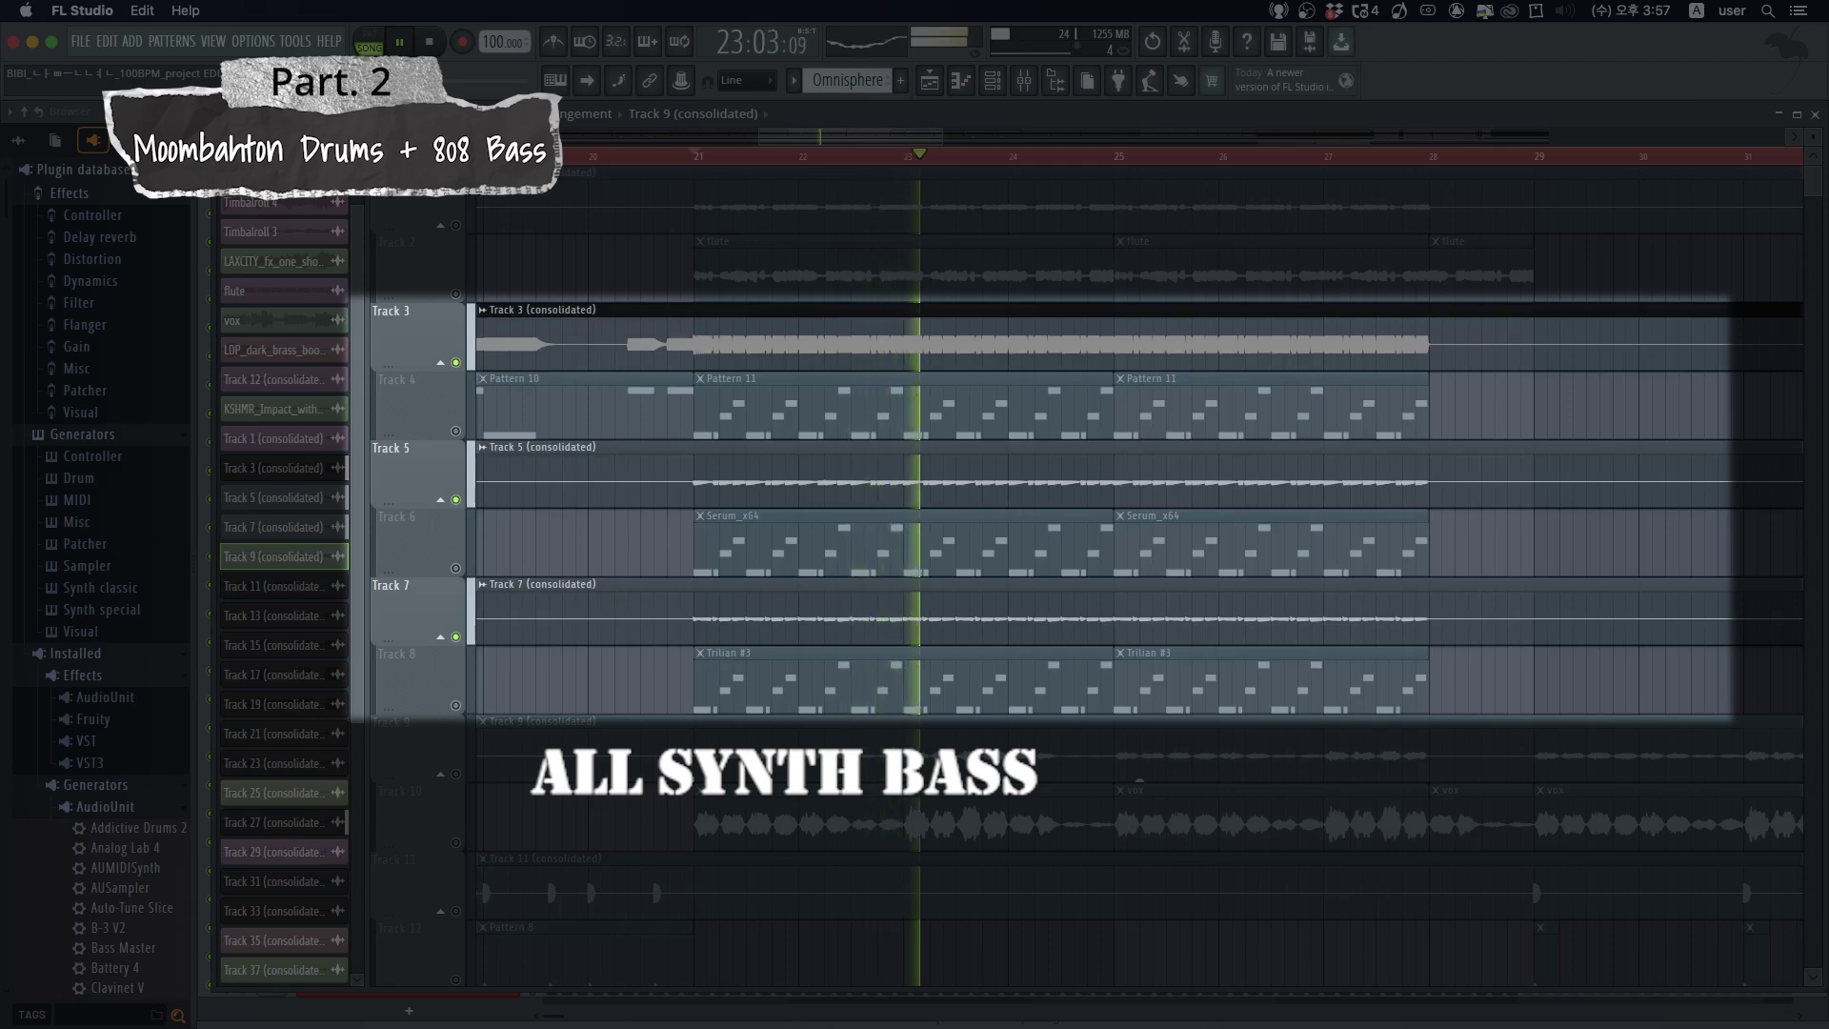
# Step: Audition the synth bass layers on Tracks 3, 5 and 7 from bar 21, soloing each one in turn
pyautogui.press('space')
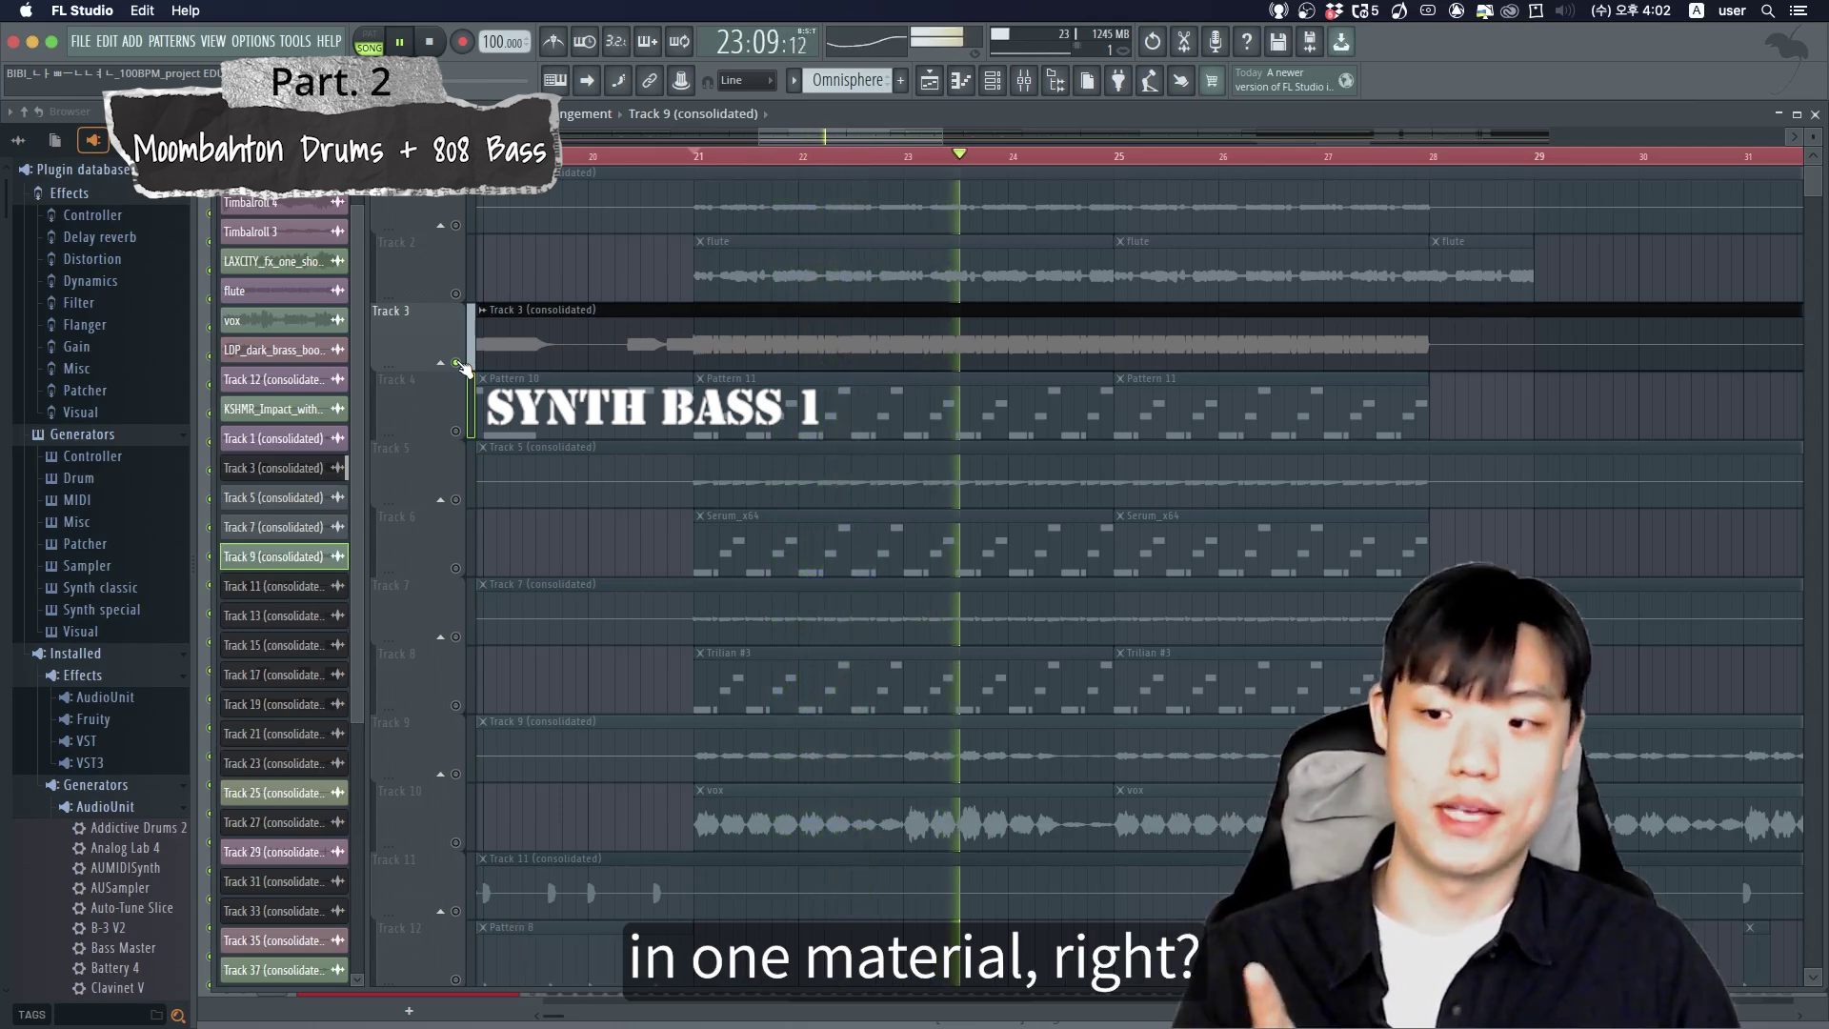
pyautogui.press('space')
pyautogui.rightClick(457, 501)
pyautogui.press('space')
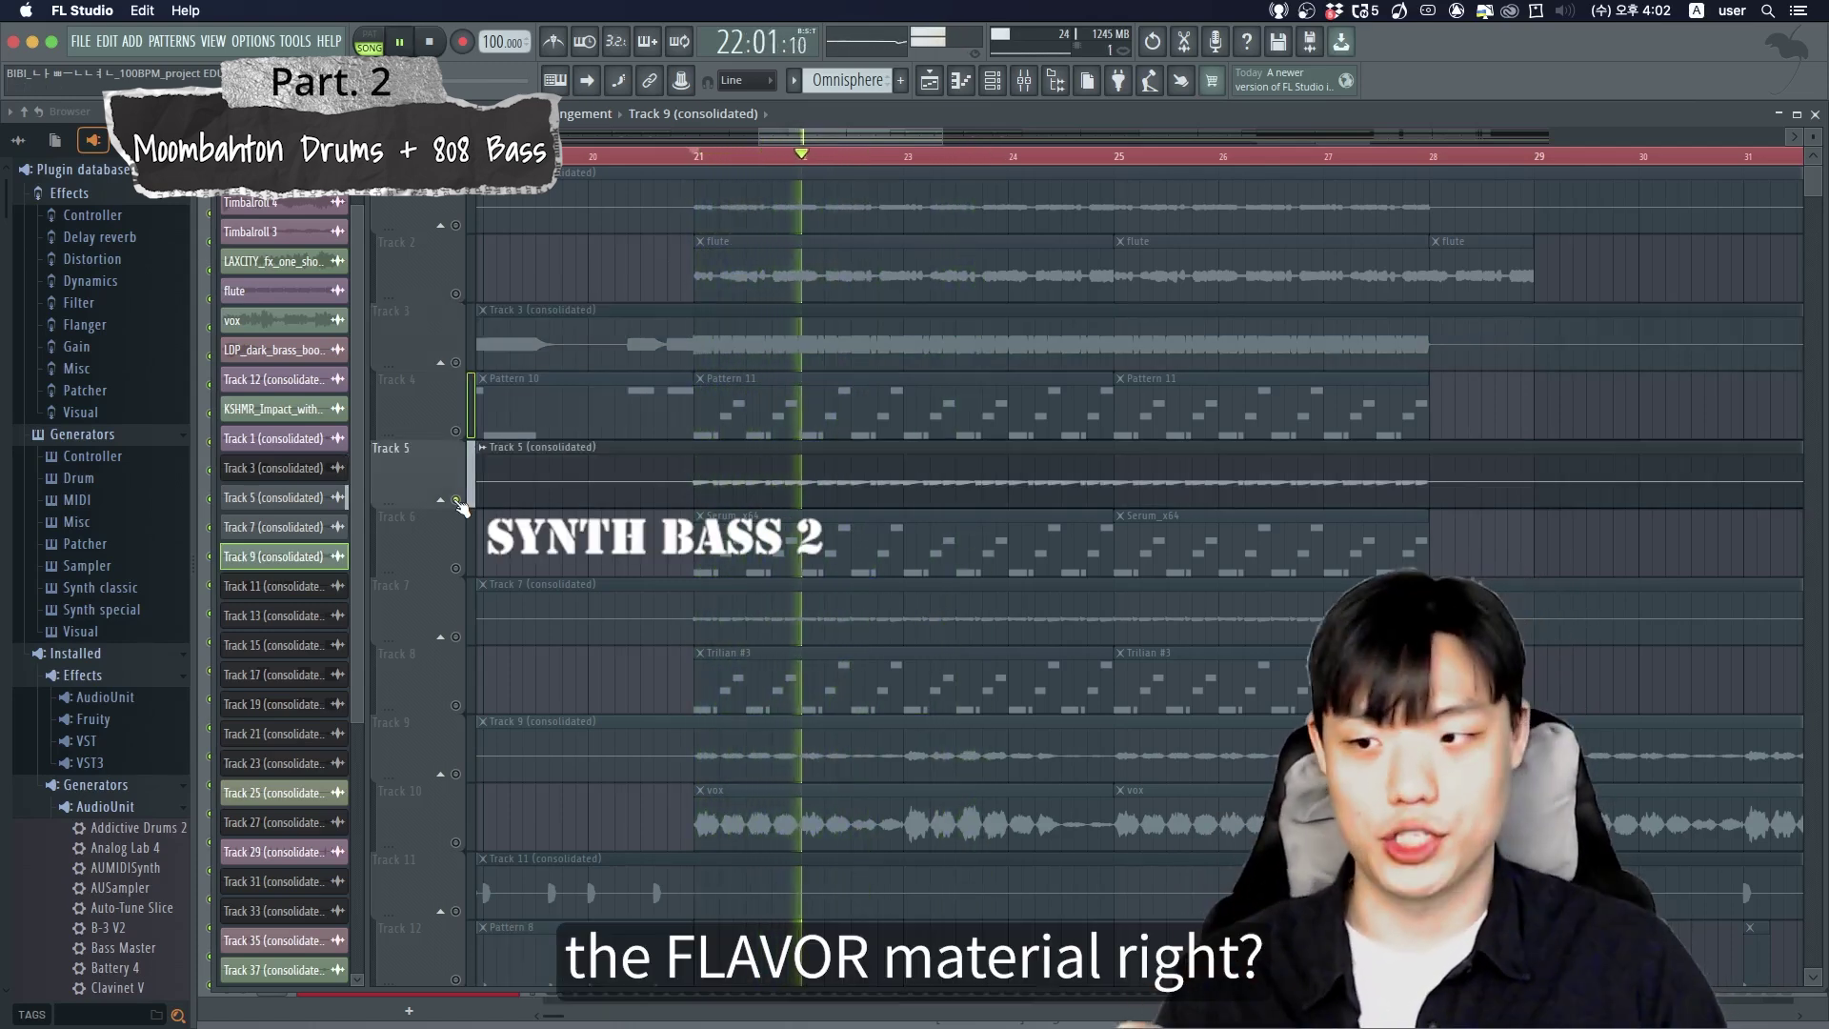
pyautogui.press('space')
pyautogui.rightClick(457, 637)
pyautogui.press('space')
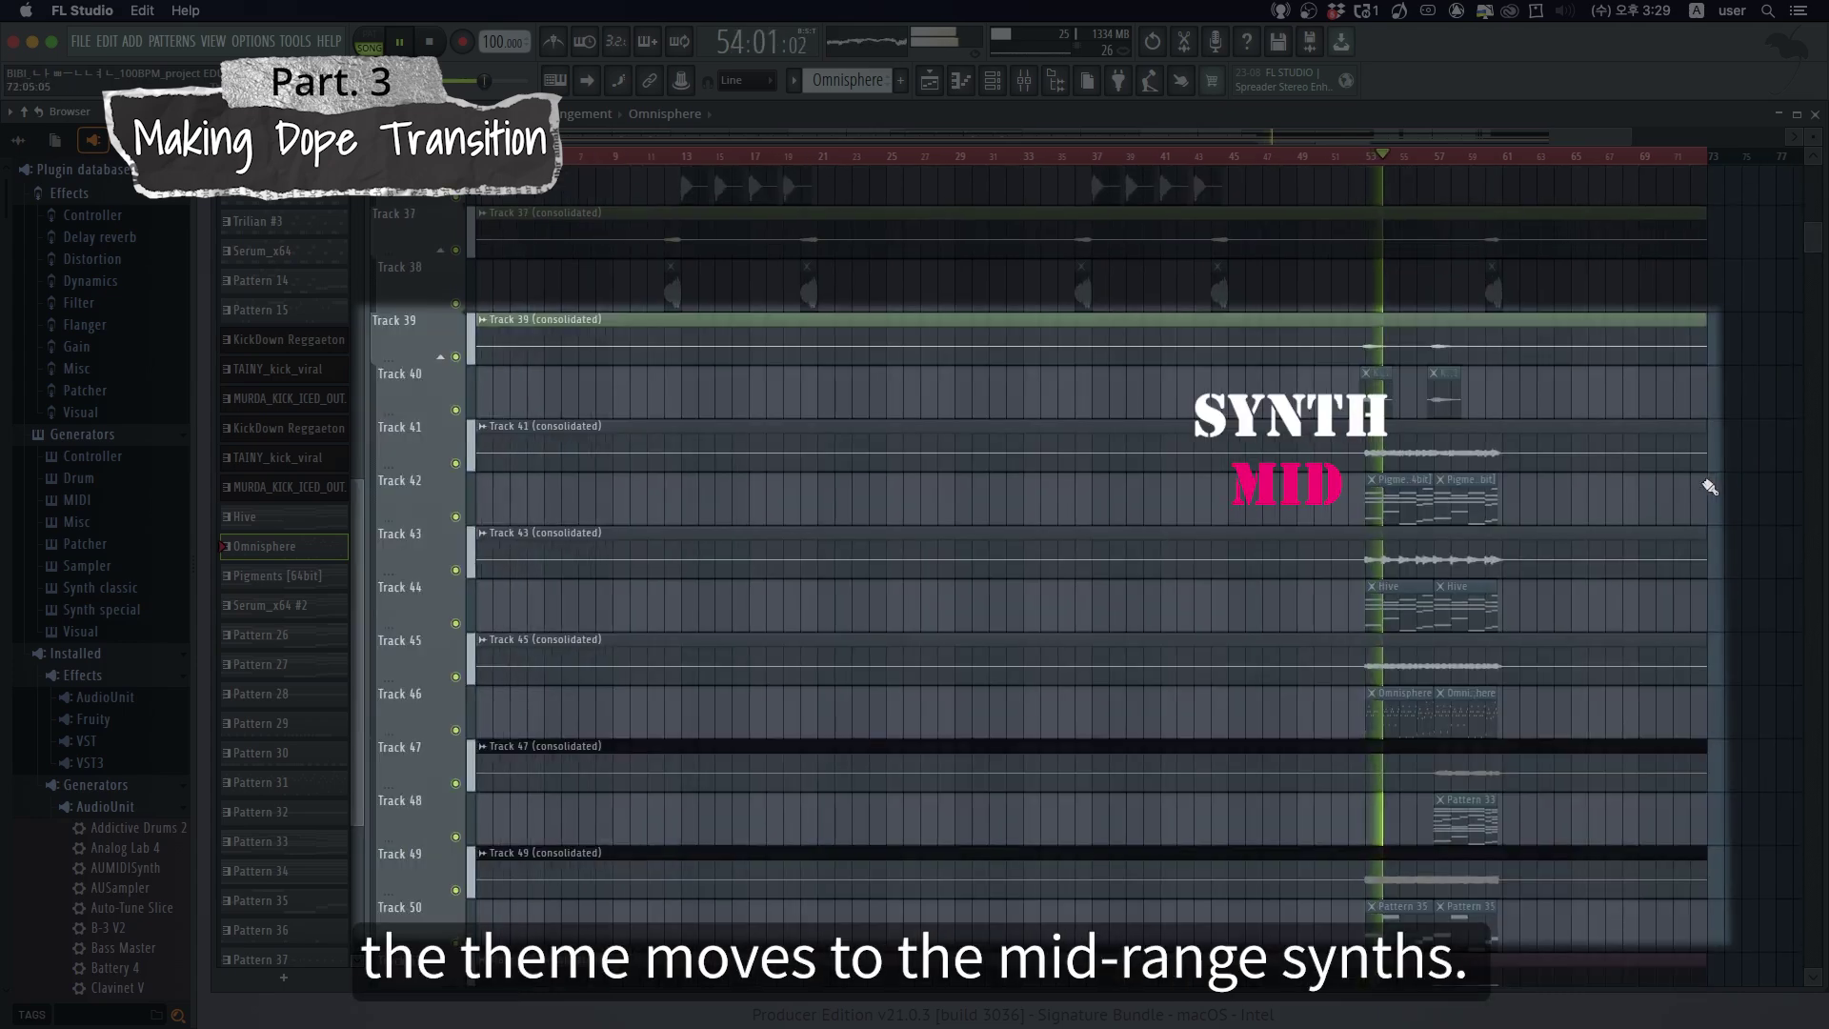
# Step: Examine the mid-range synth section on Tracks 39 to 50 around bar 53 during playback
pyautogui.scroll(3, 1700, 489)
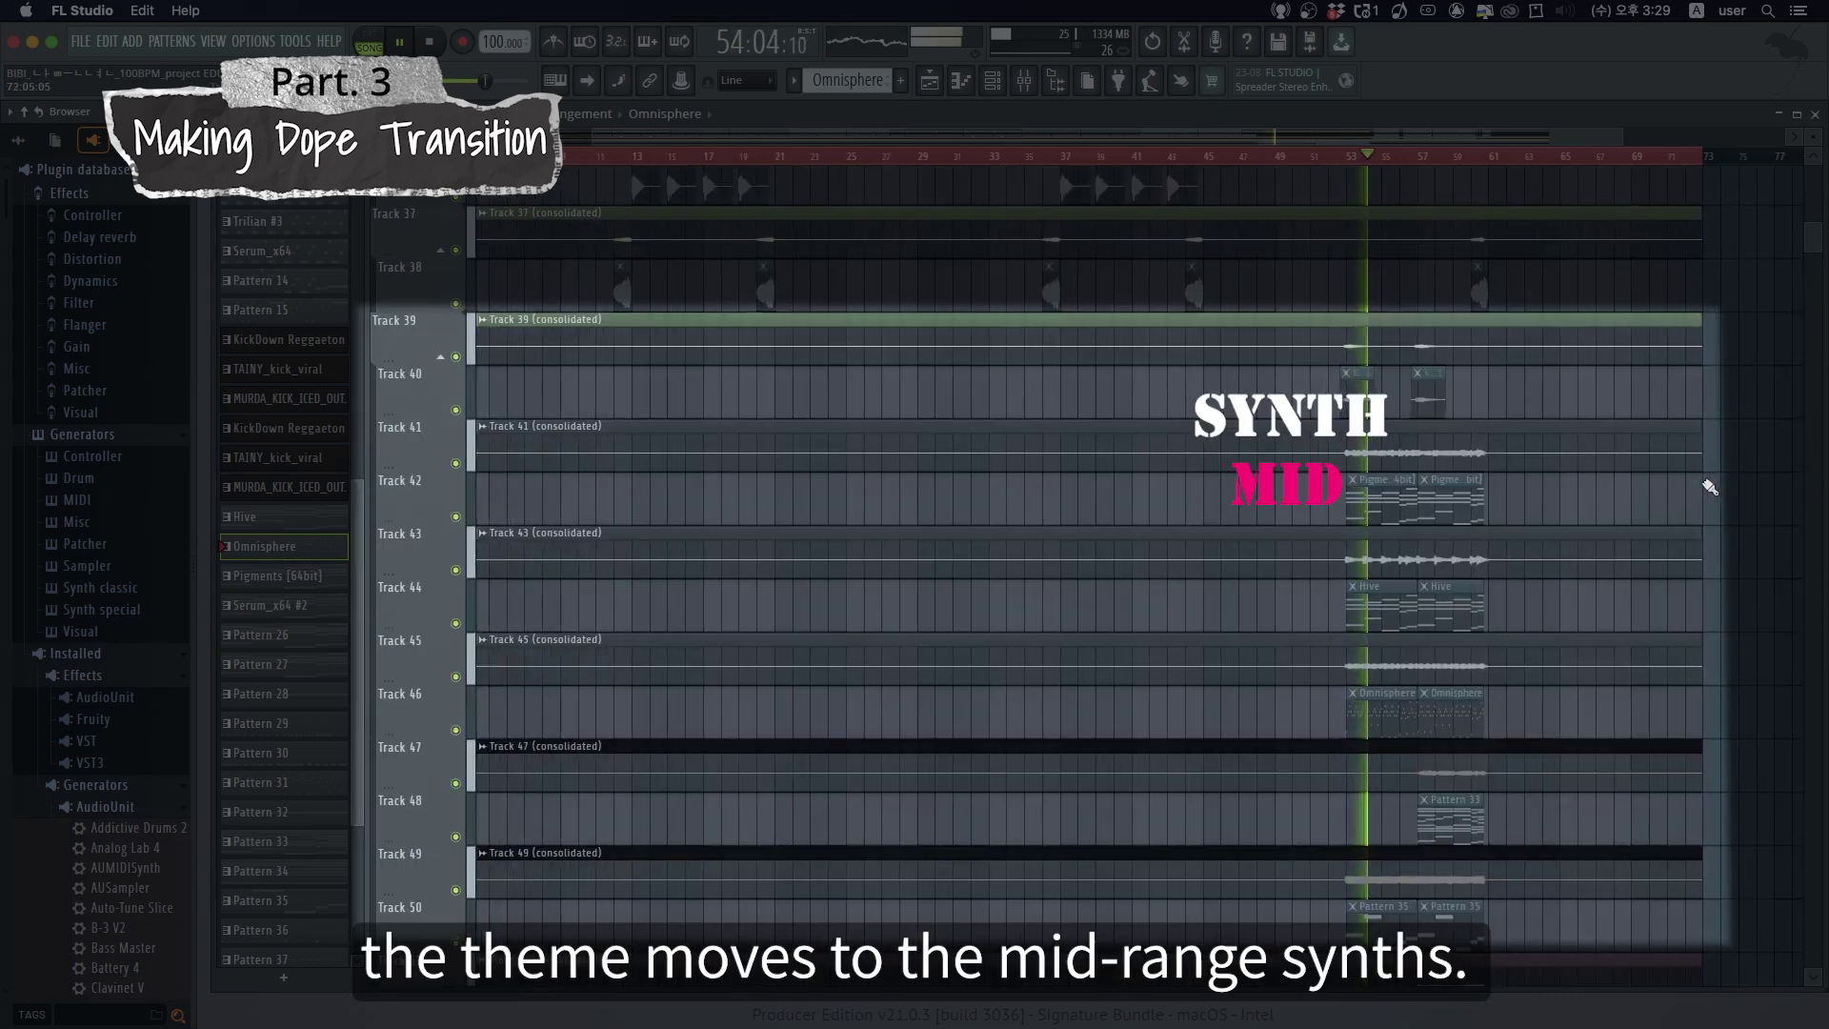
pyautogui.scroll(3, 1686, 493)
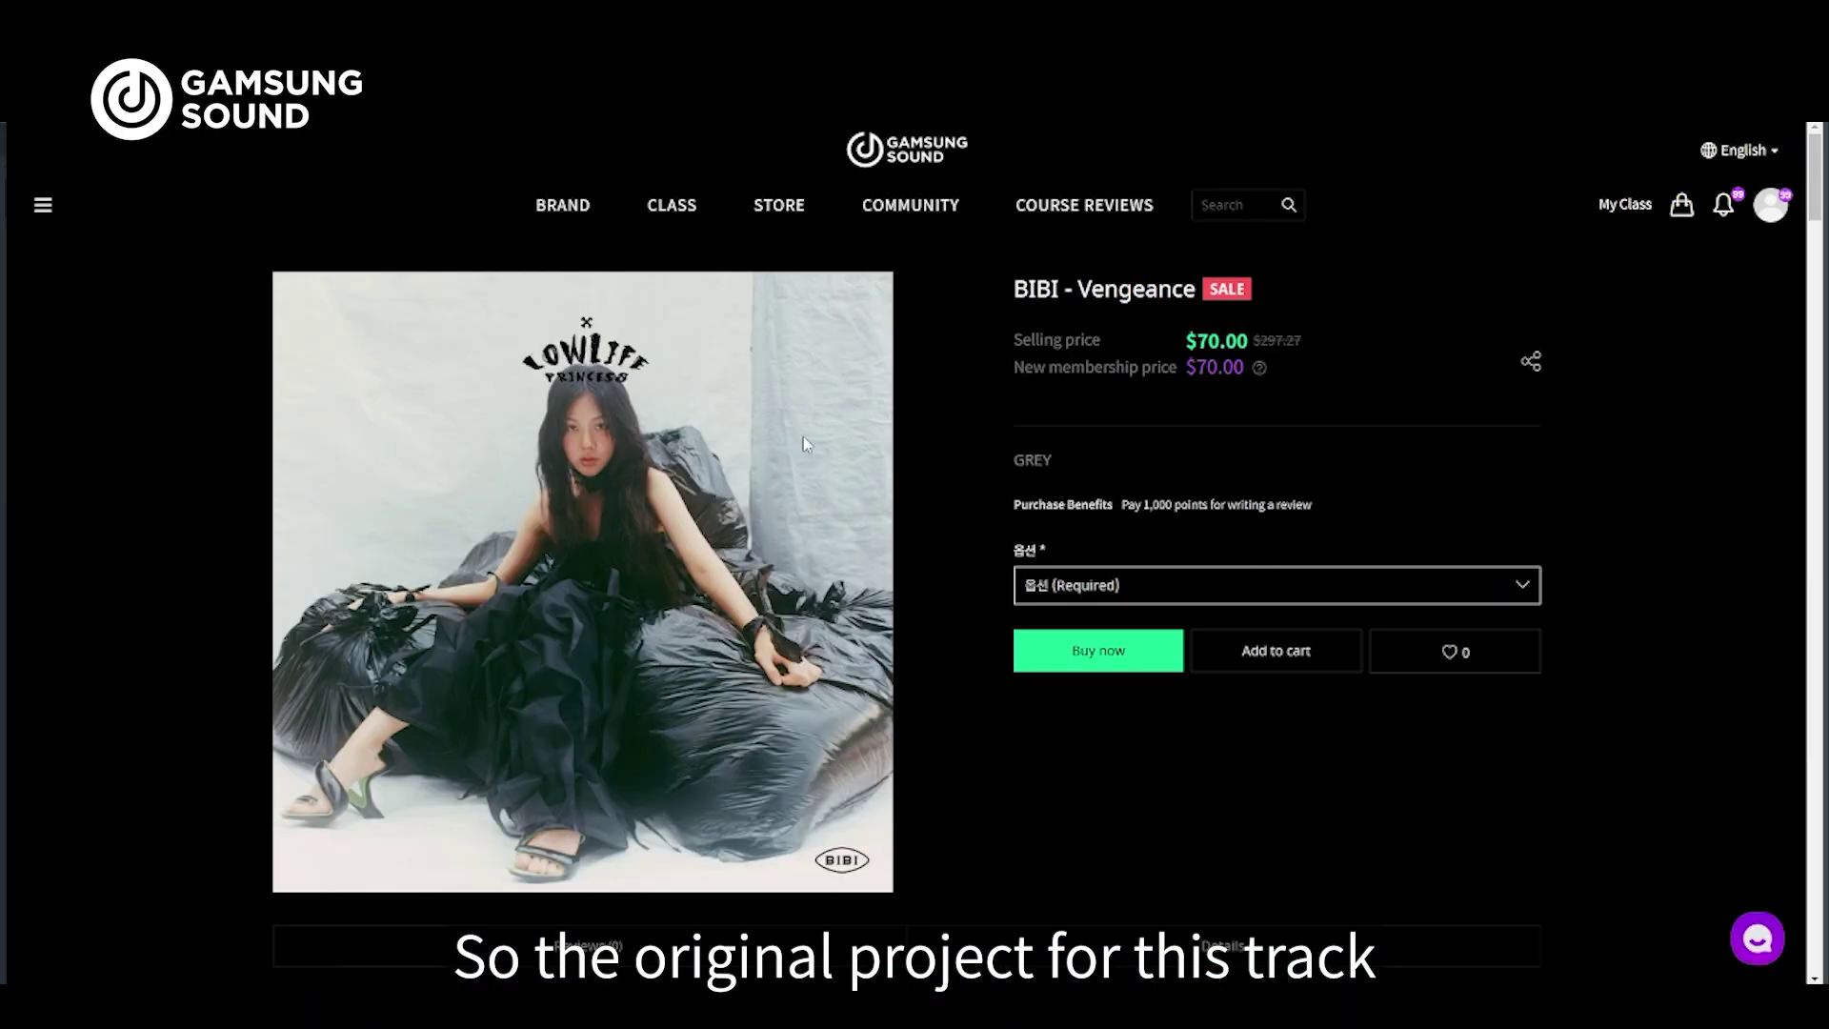
# Step: On the Gamsung Sound store page for BIBI - Vengeance, show the available project version options
pyautogui.click(1103, 585)
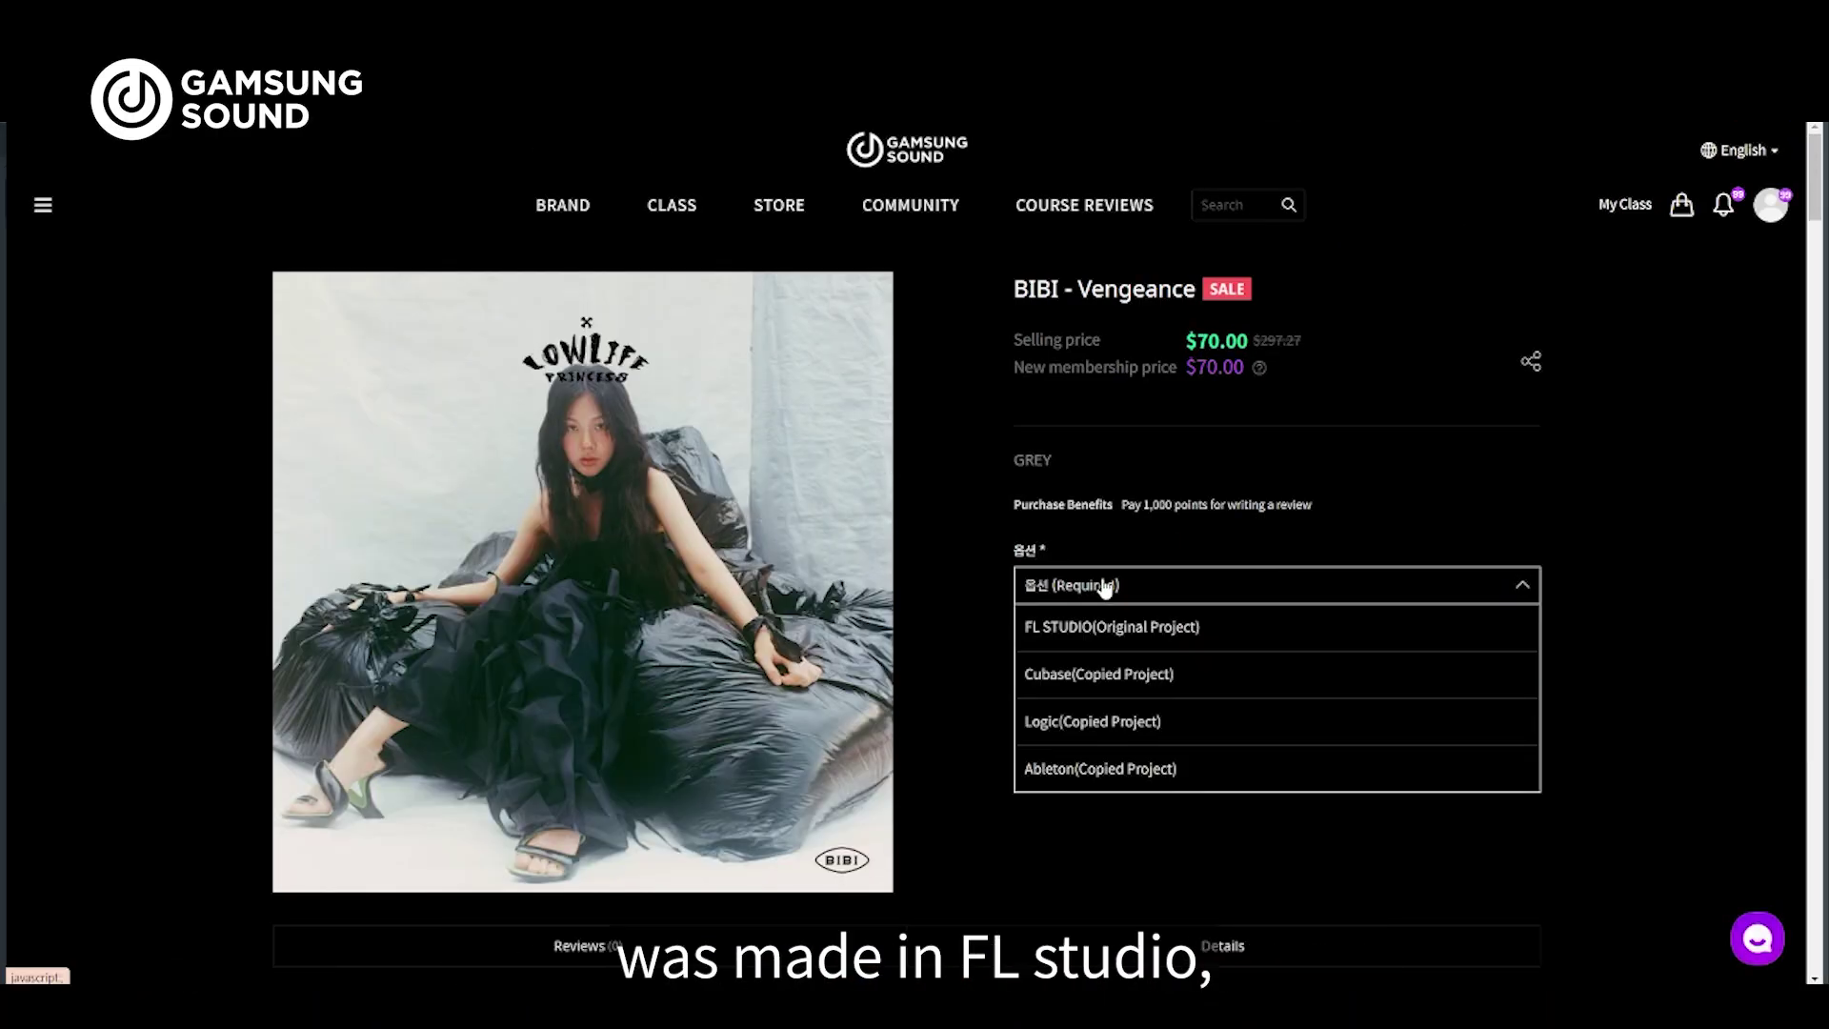